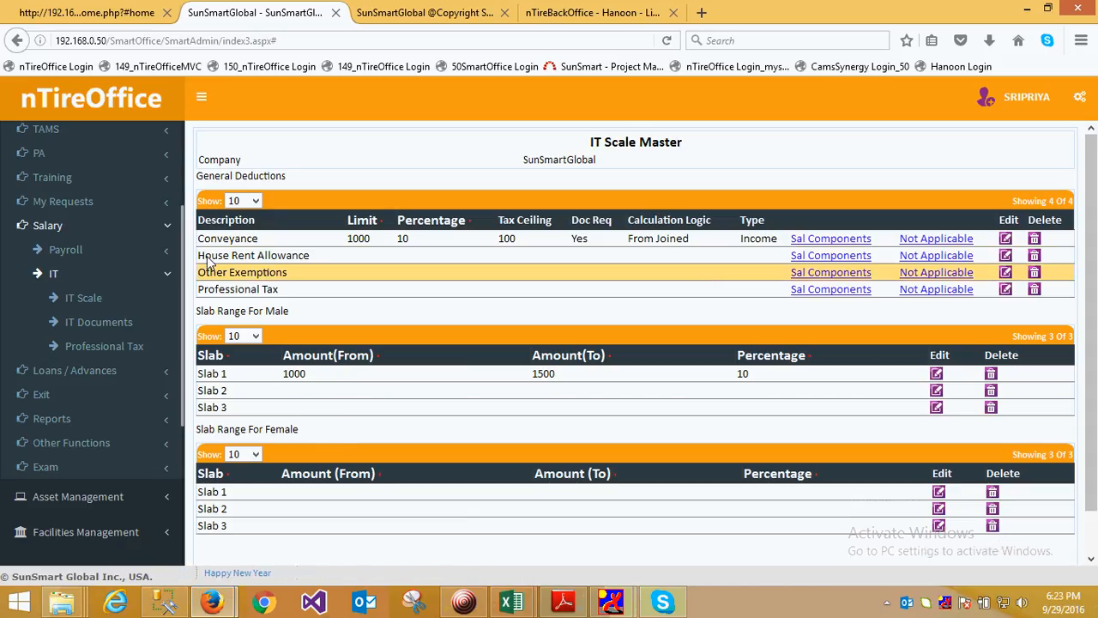
Examine the Conveyance deduction's limit, percentage, tax ceiling, document requirement, calculation logic and type in the IT Scale Master
drag(204, 238, 268, 239)
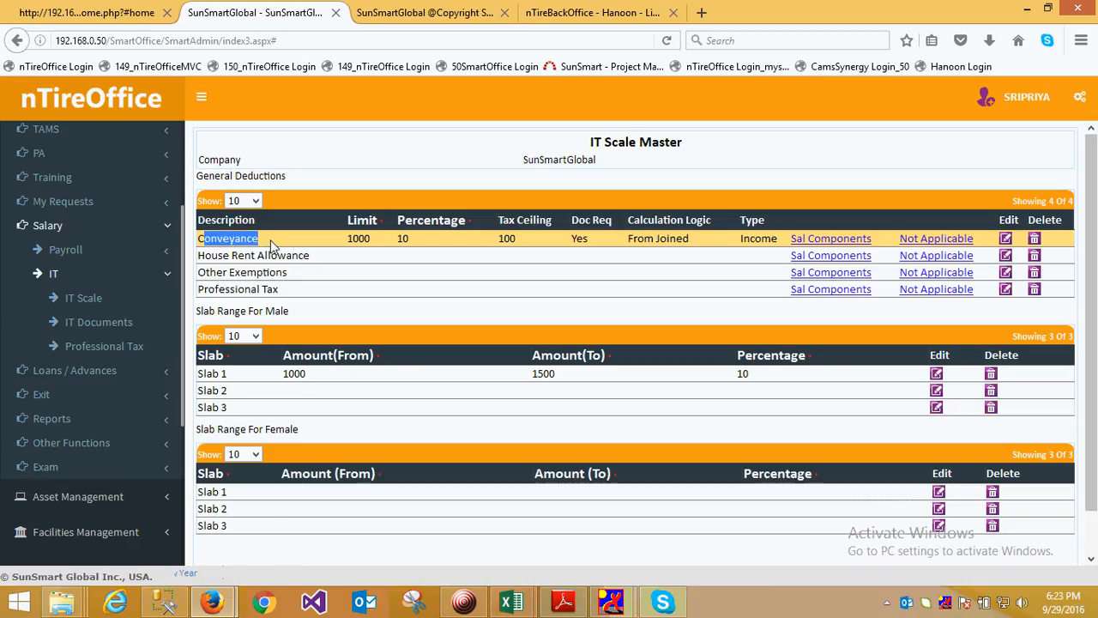
drag(349, 239, 365, 244)
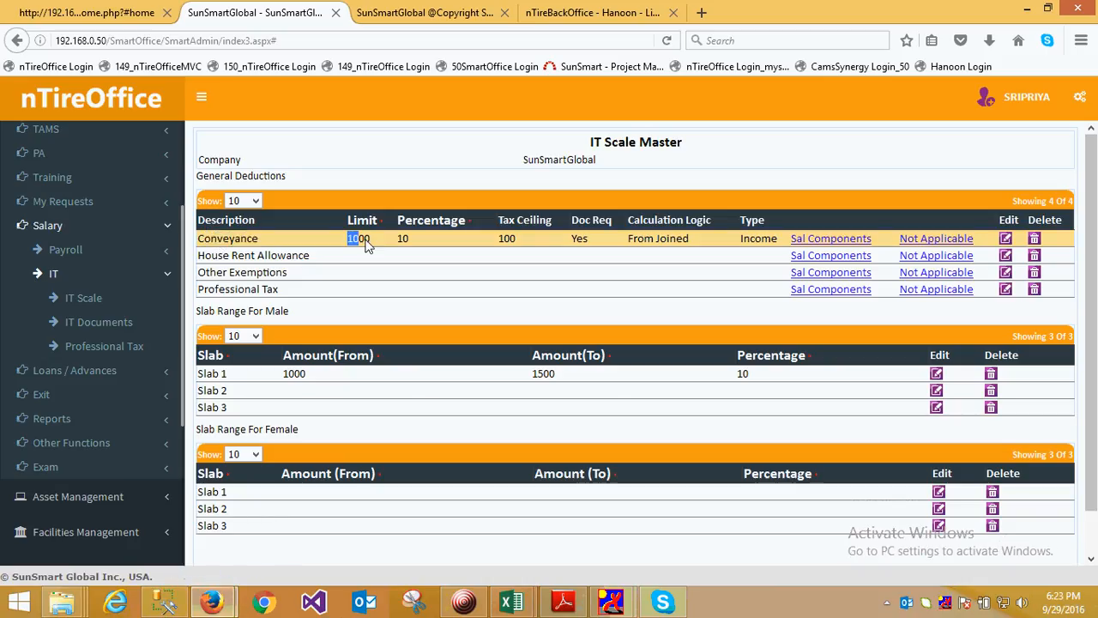
click(427, 237)
double_click(504, 240)
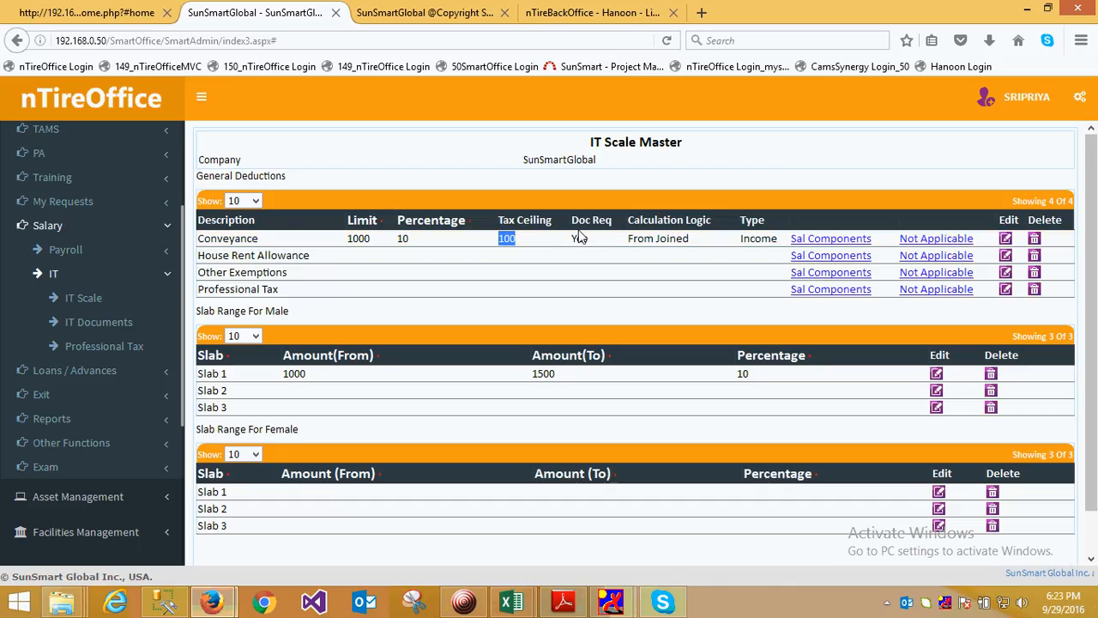
click(637, 245)
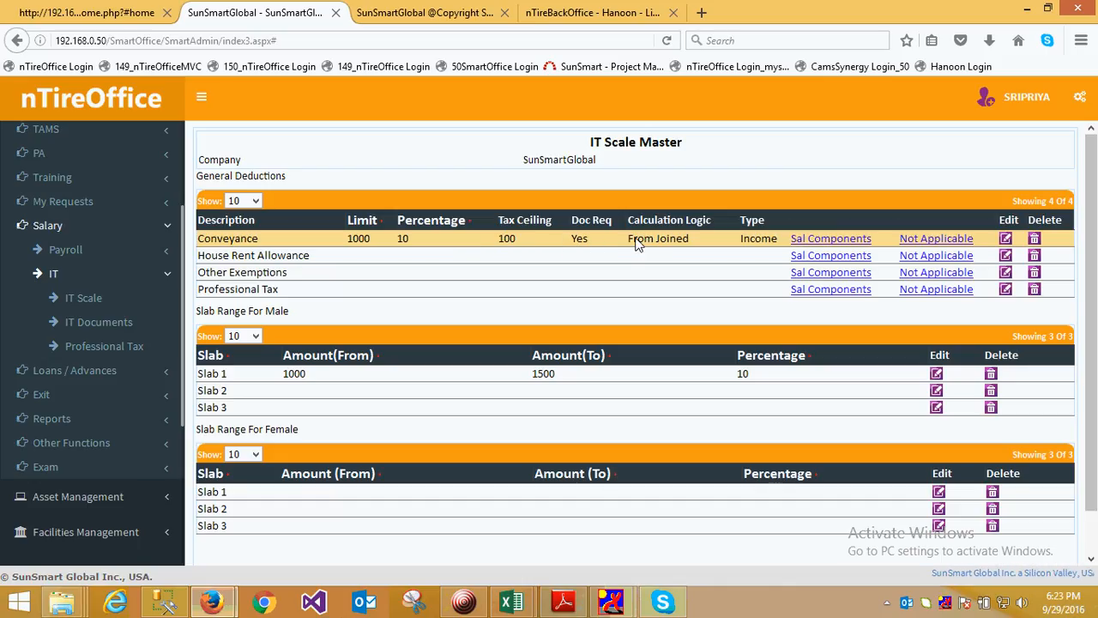
drag(625, 244, 718, 242)
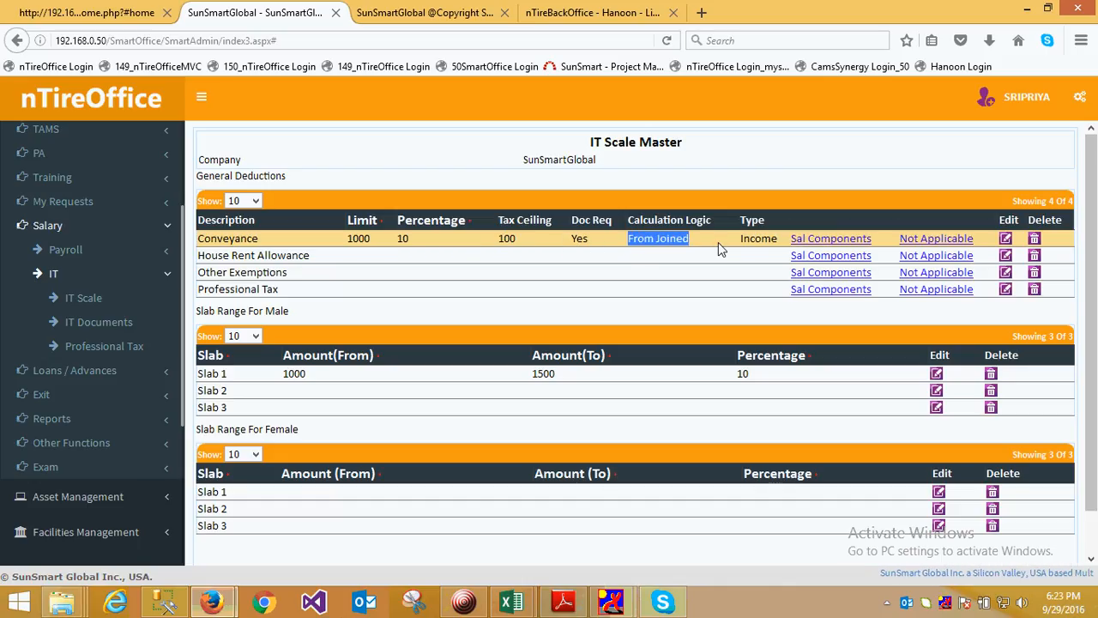
click(776, 245)
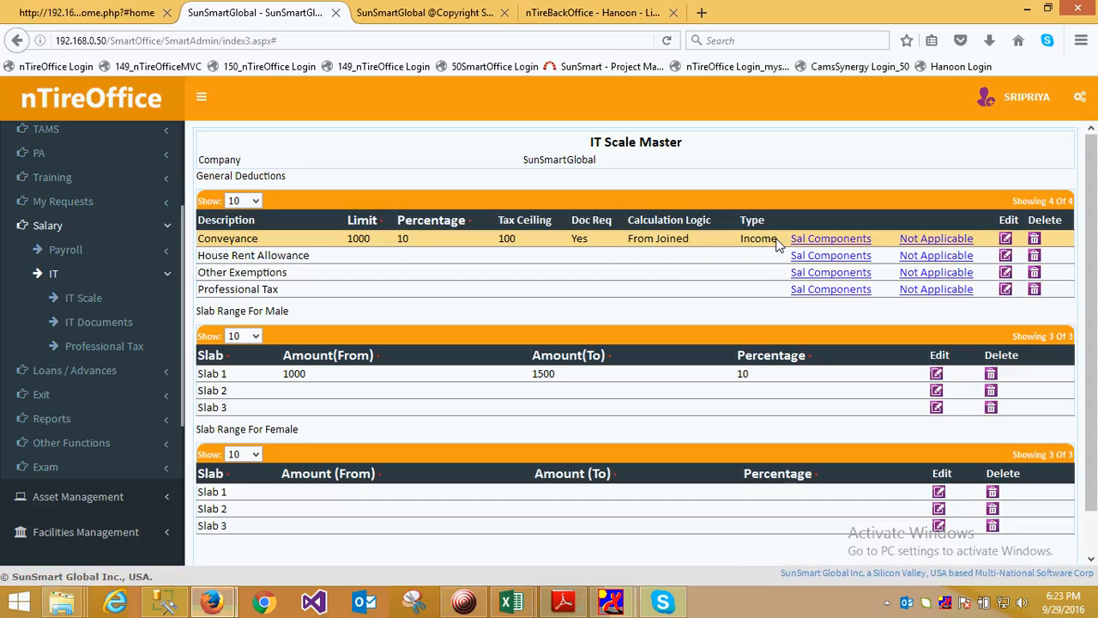
Review the salary components and the not-applicable settings of the Conveyance deduction, closing each window without saving
click(829, 242)
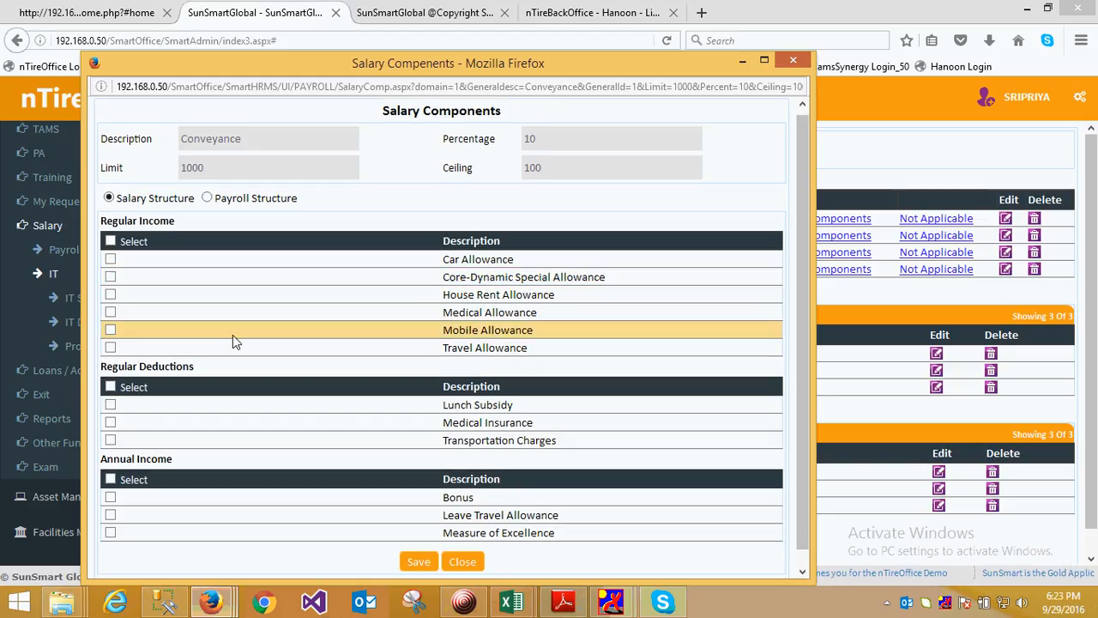
scroll(232, 334, down, 1)
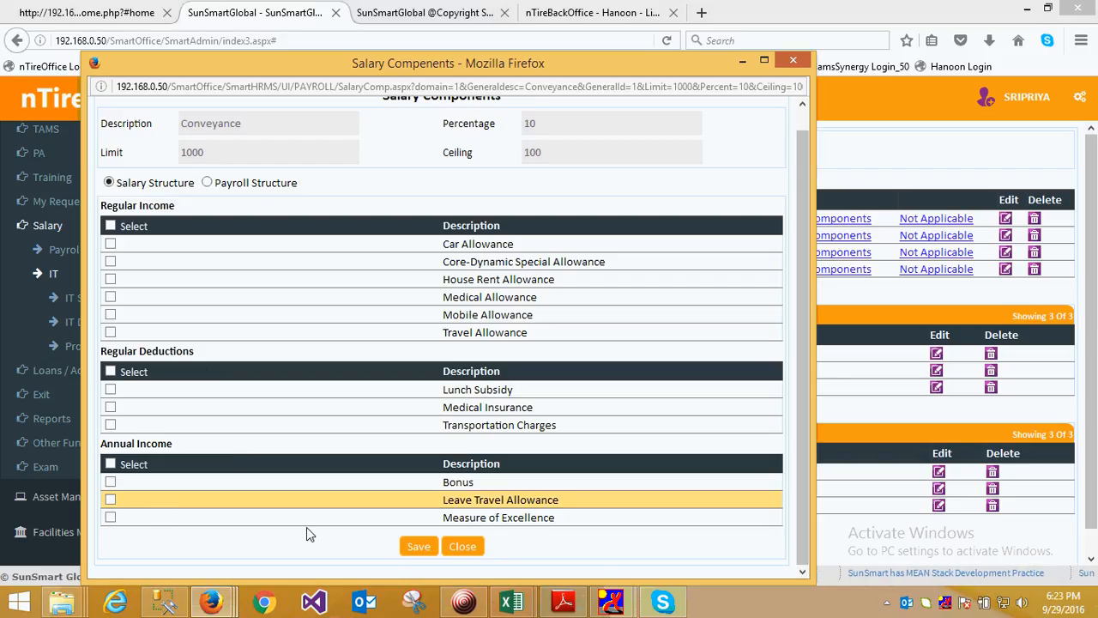
click(464, 547)
click(949, 220)
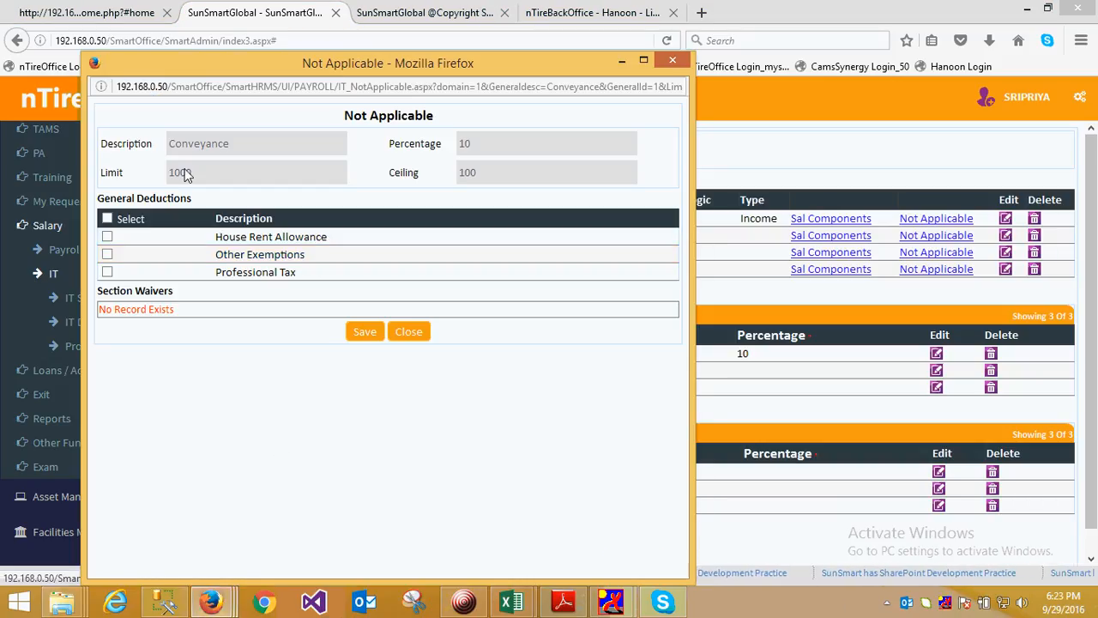
click(408, 332)
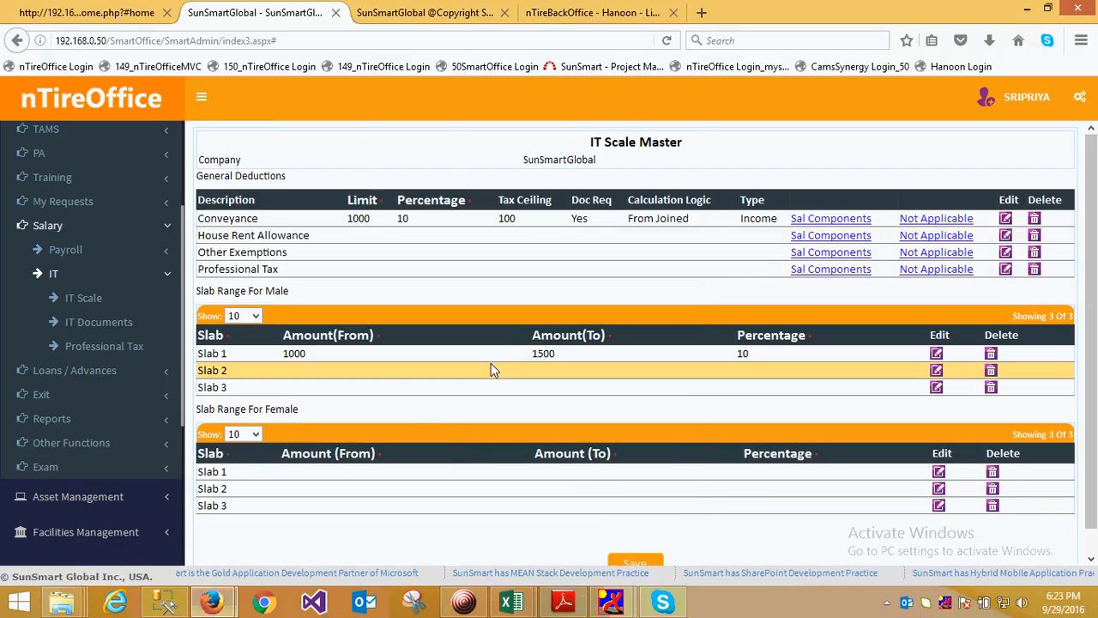
Examine the amount range and percentage of male Slab 1 and compare the male and female slab sections
double_click(293, 354)
double_click(543, 354)
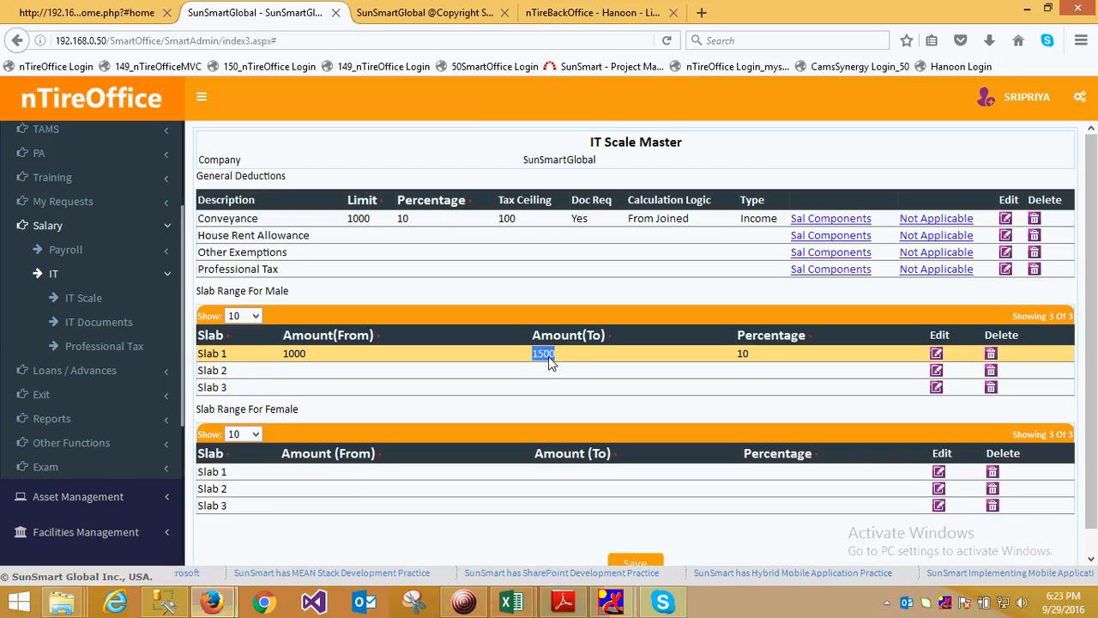
double_click(293, 353)
double_click(543, 353)
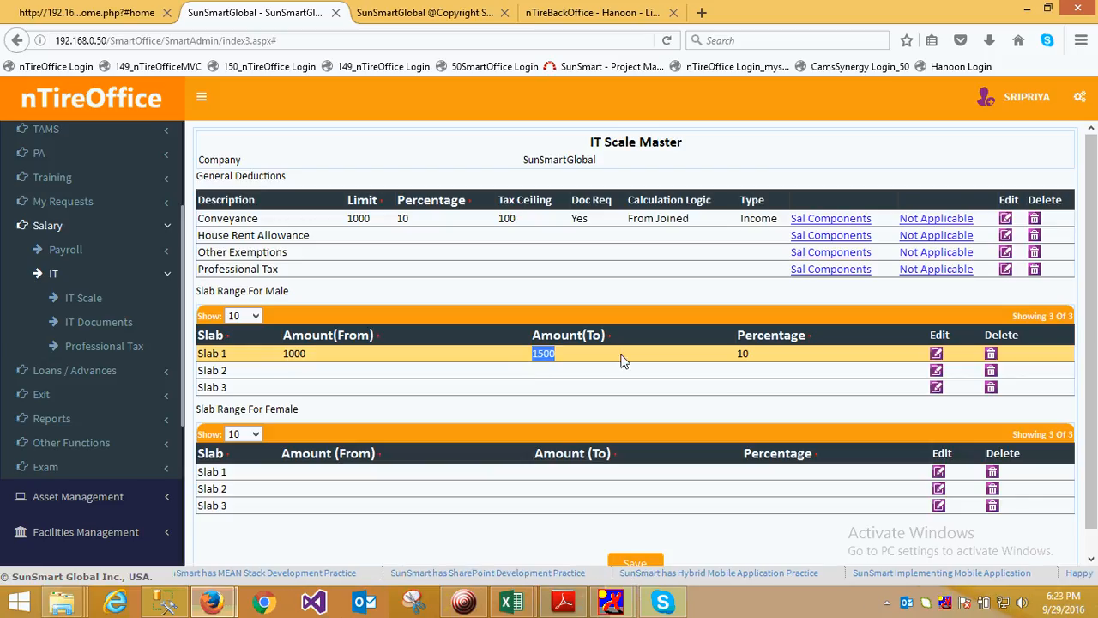
double_click(750, 356)
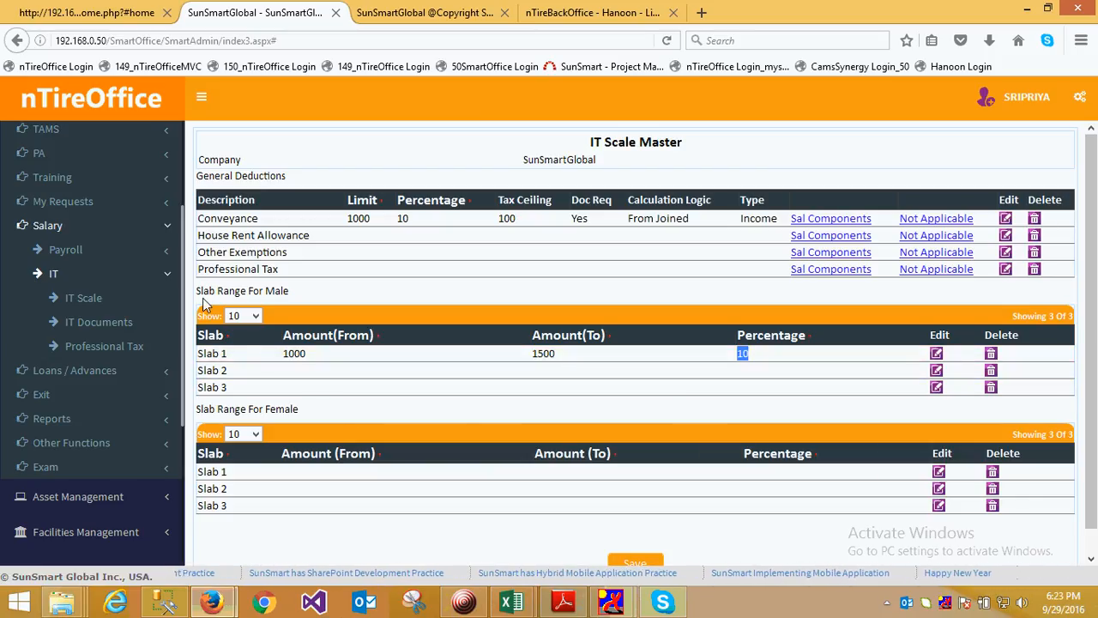
drag(195, 295, 296, 294)
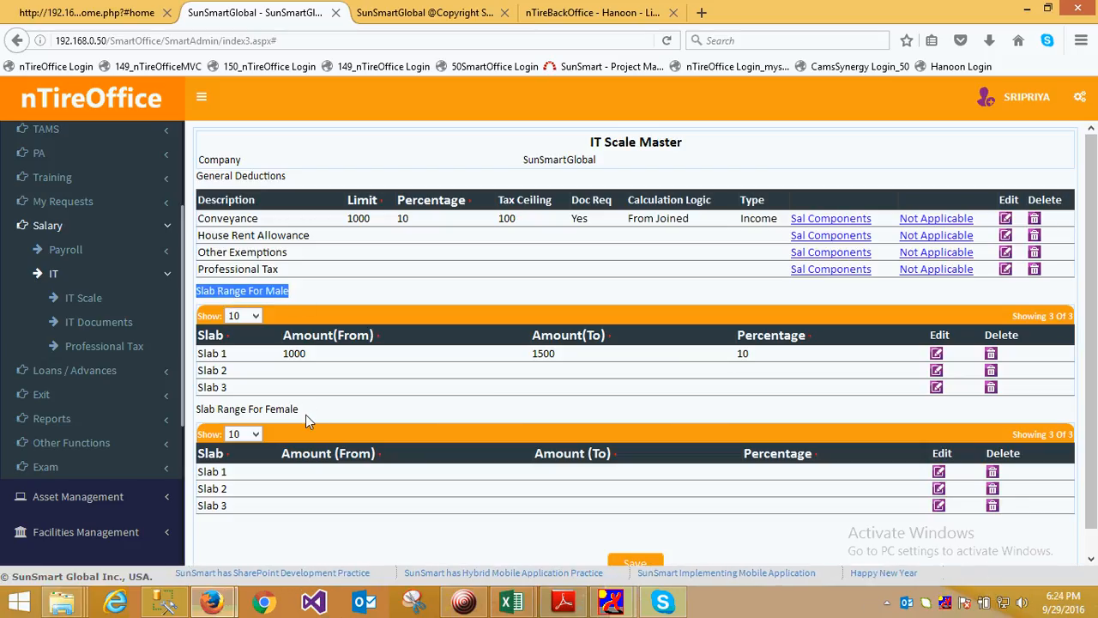
double_click(281, 411)
drag(249, 412, 185, 413)
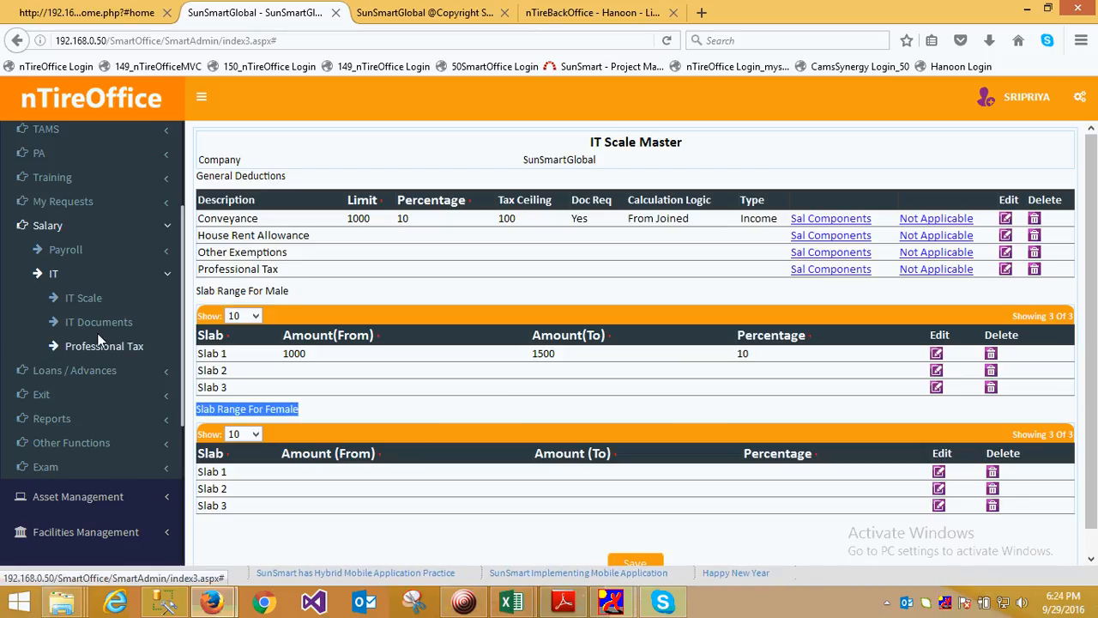
click(463, 602)
click(221, 196)
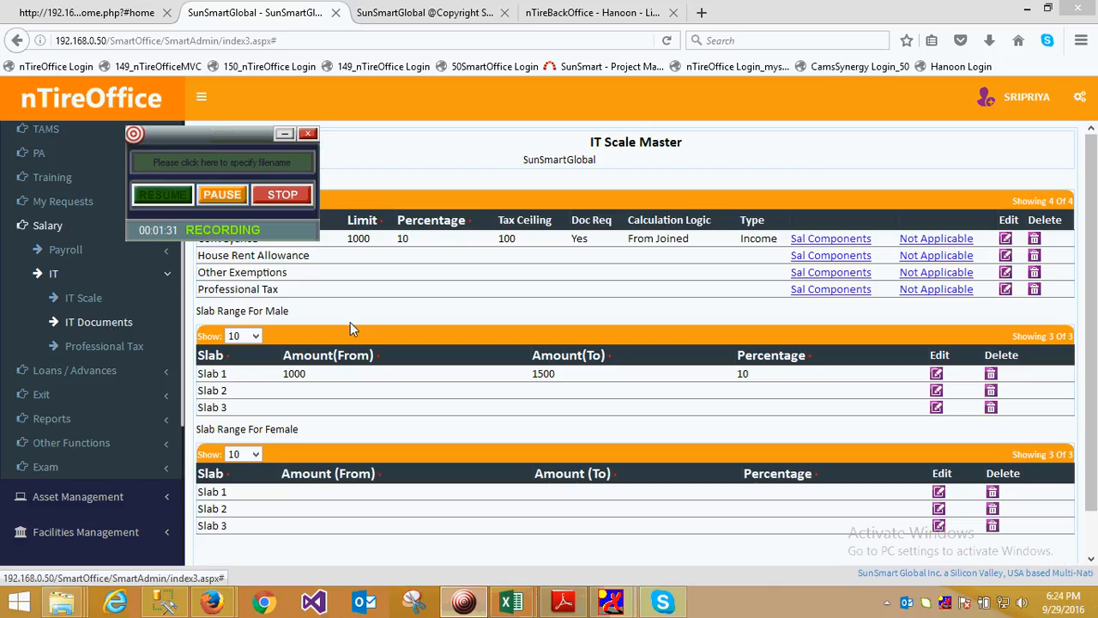
Check Conveyance's document requirement, then look up an employee by employee code in IT Document Verification
double_click(576, 240)
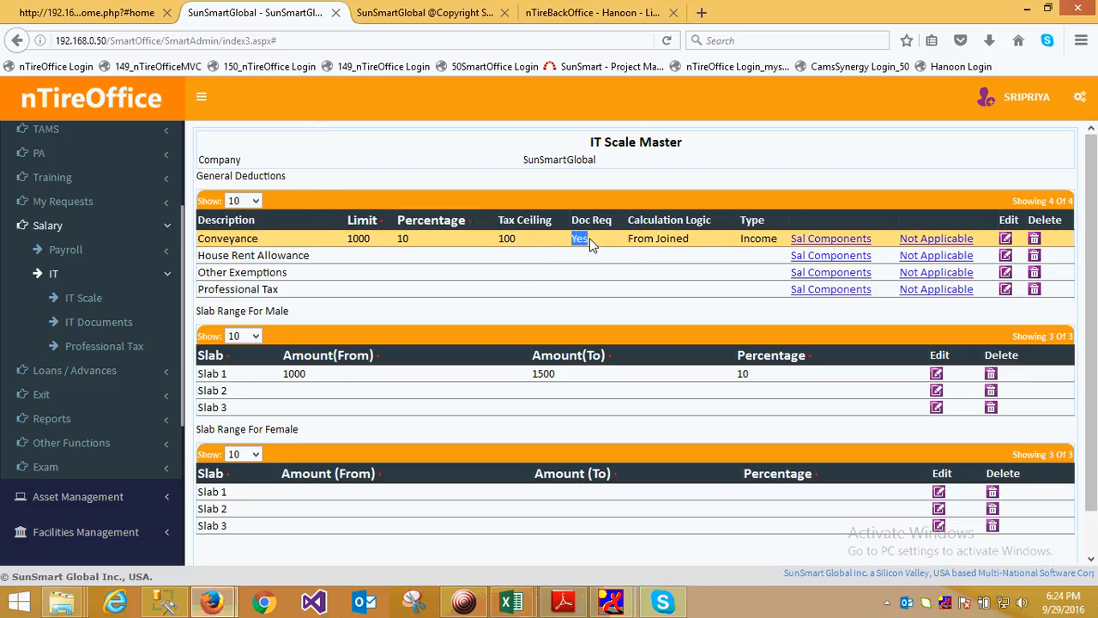
click(93, 322)
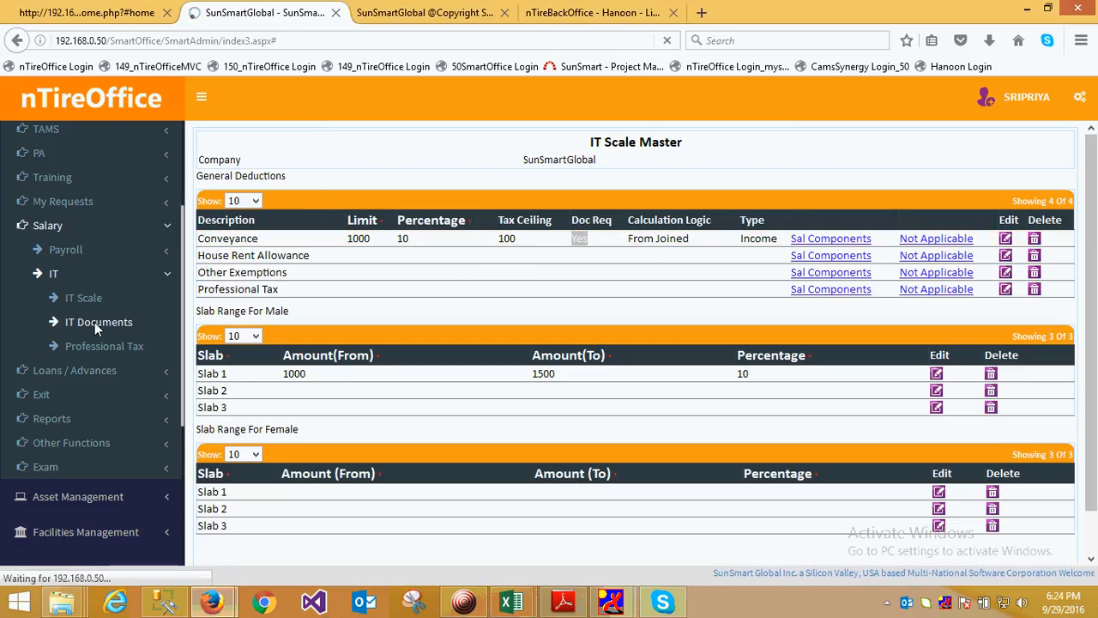
click(403, 185)
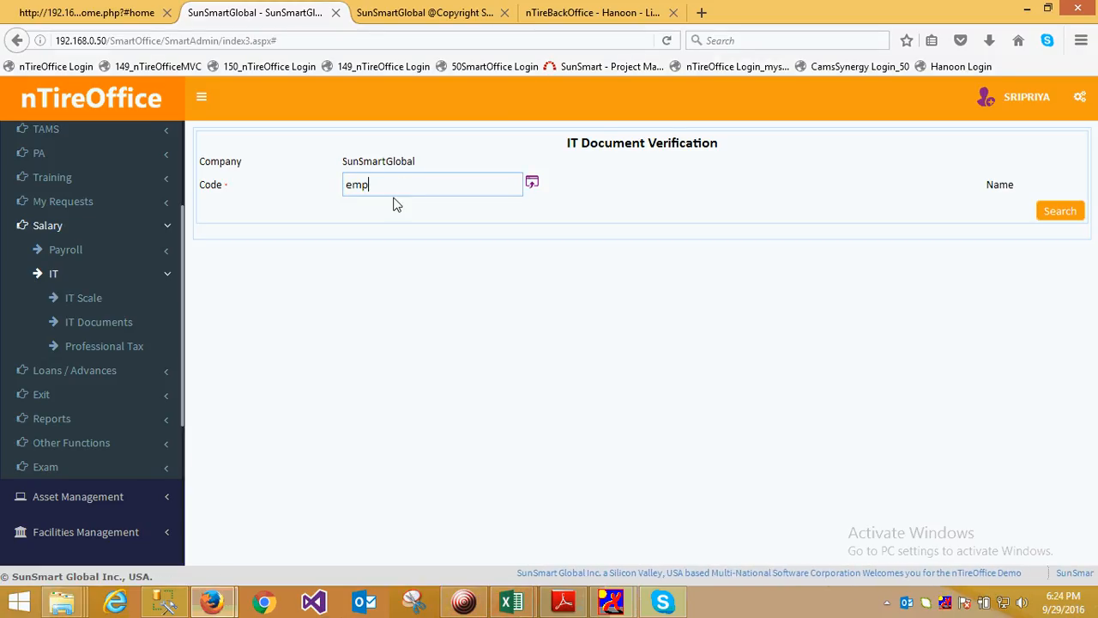
click(439, 361)
click(592, 298)
click(409, 188)
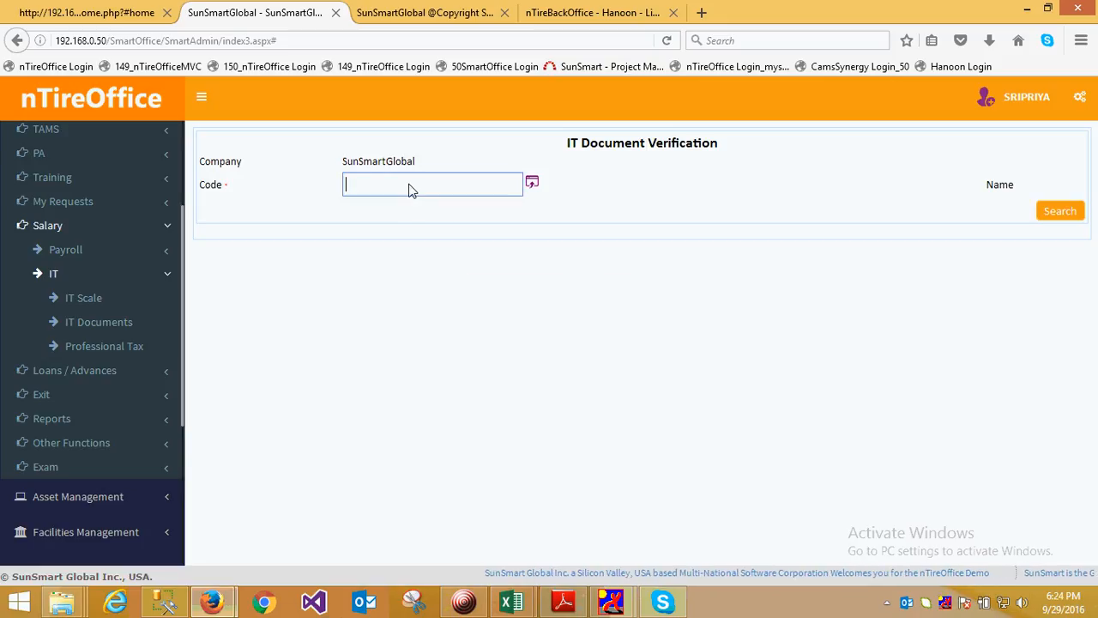
text(e)
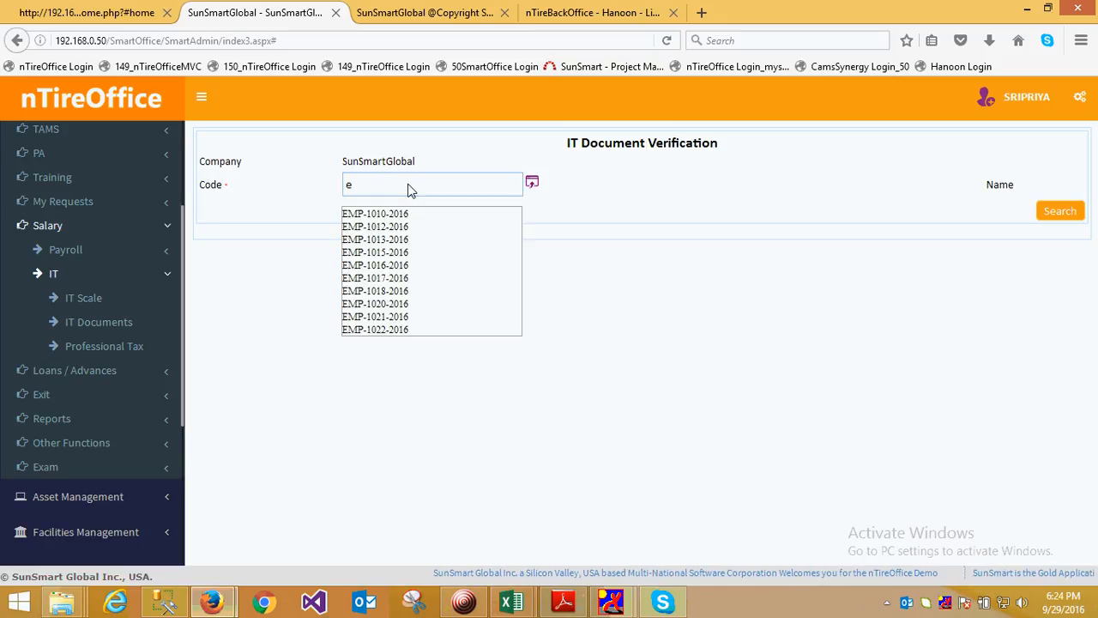
click(397, 290)
click(1062, 215)
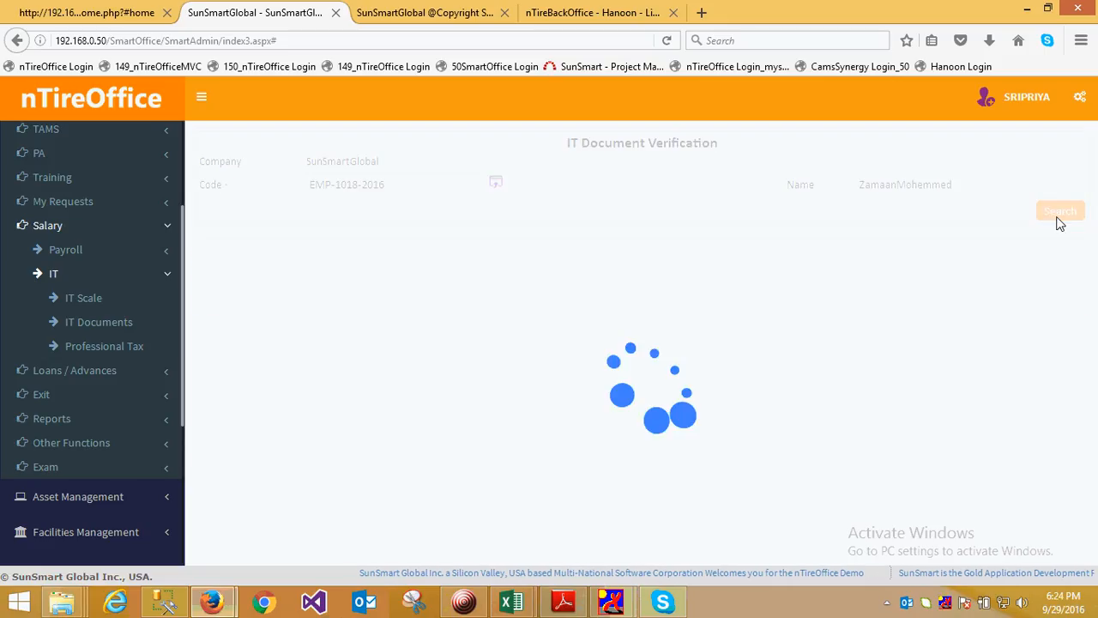
Review the employee's Conveyance deduction and its document entry form, closing the form without adding a document
drag(202, 295, 382, 304)
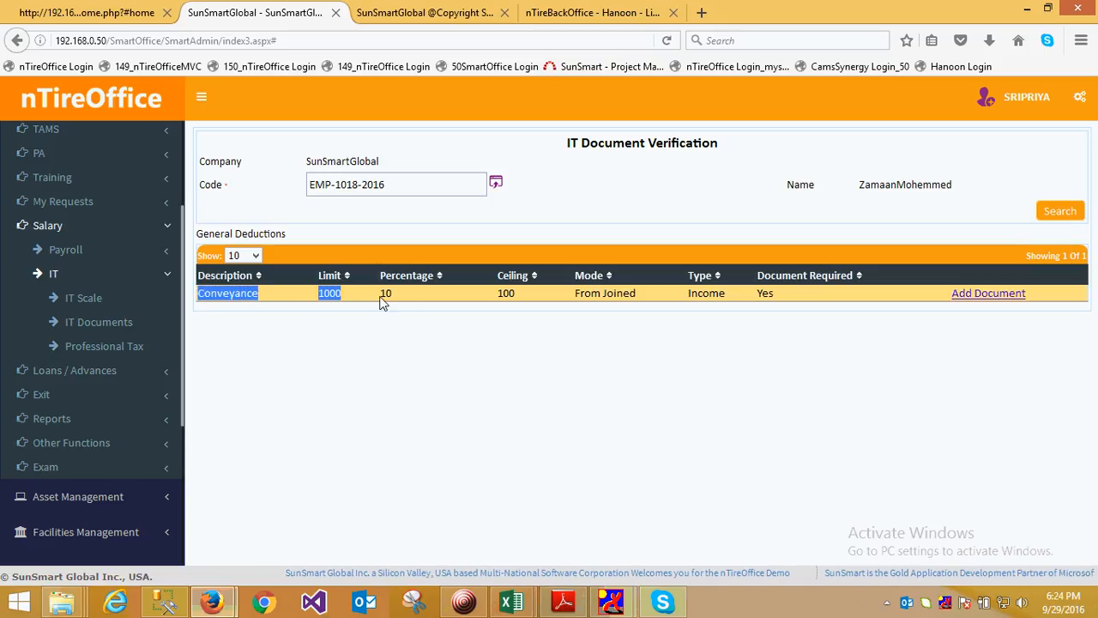
drag(498, 296, 636, 297)
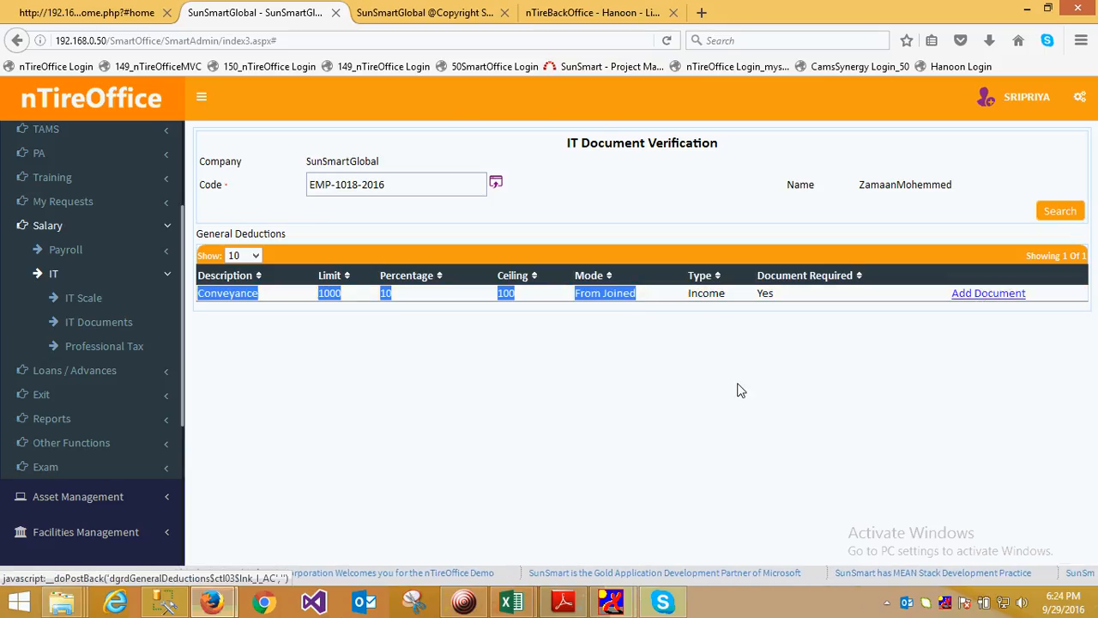
click(464, 601)
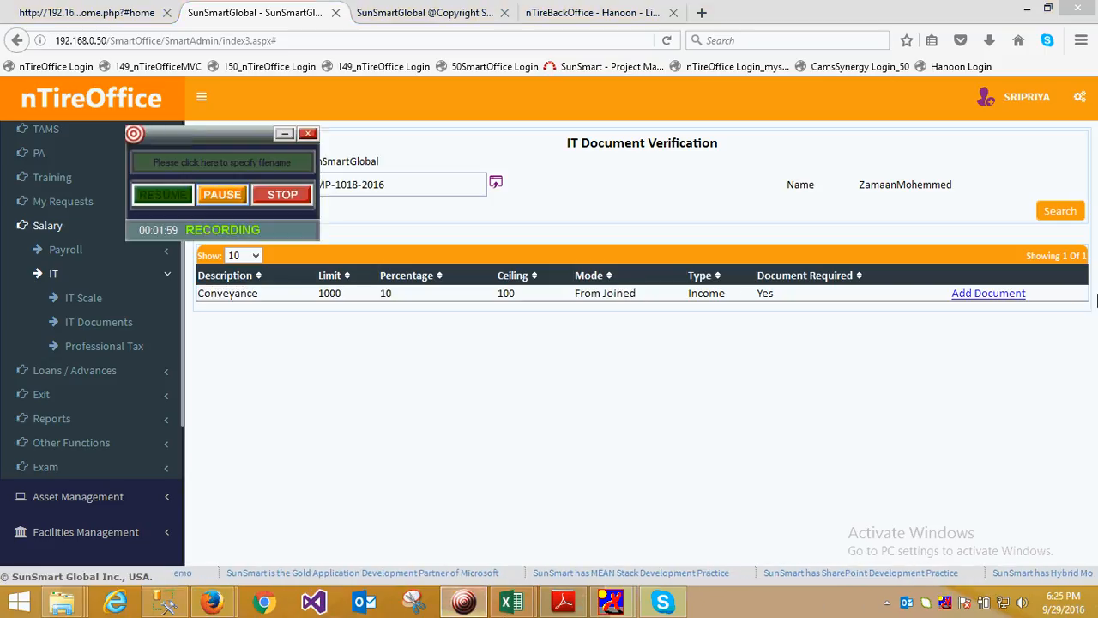
click(984, 294)
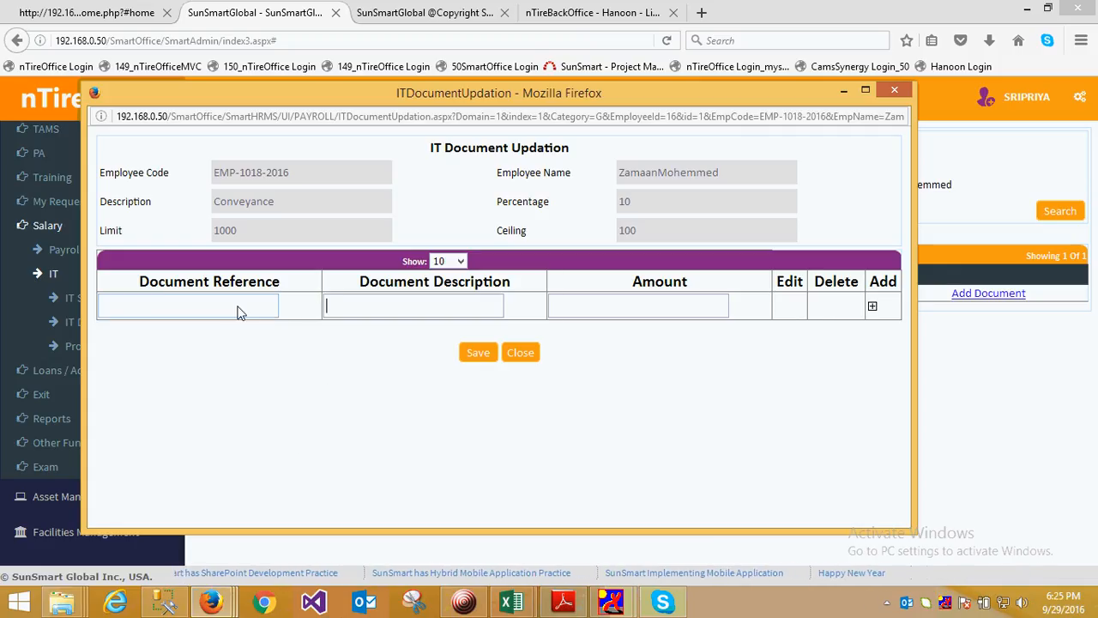
click(520, 352)
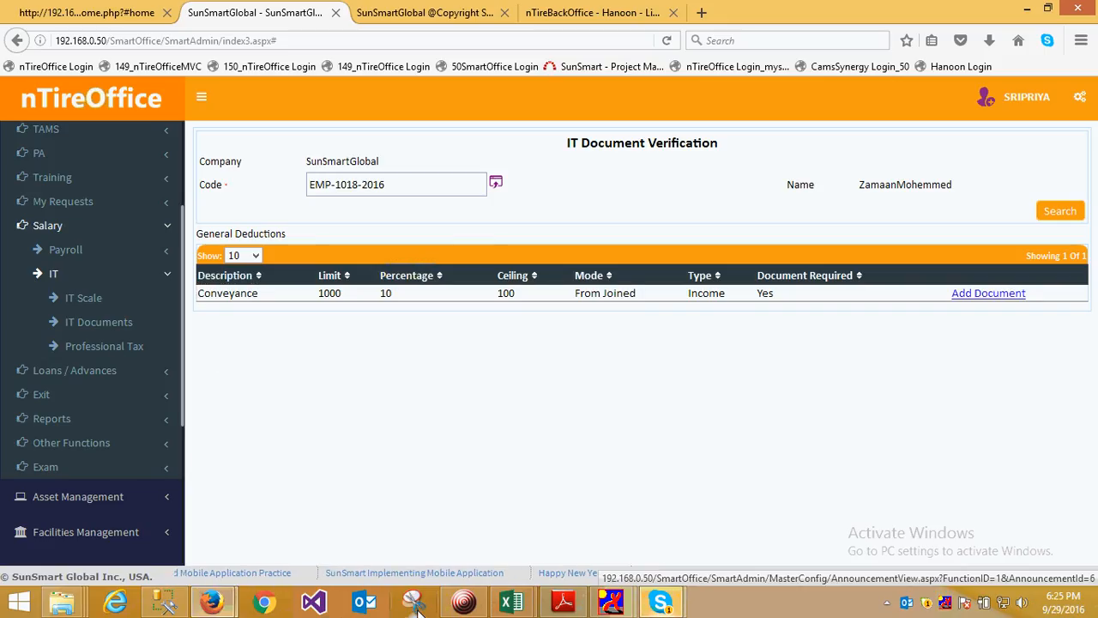
click(463, 602)
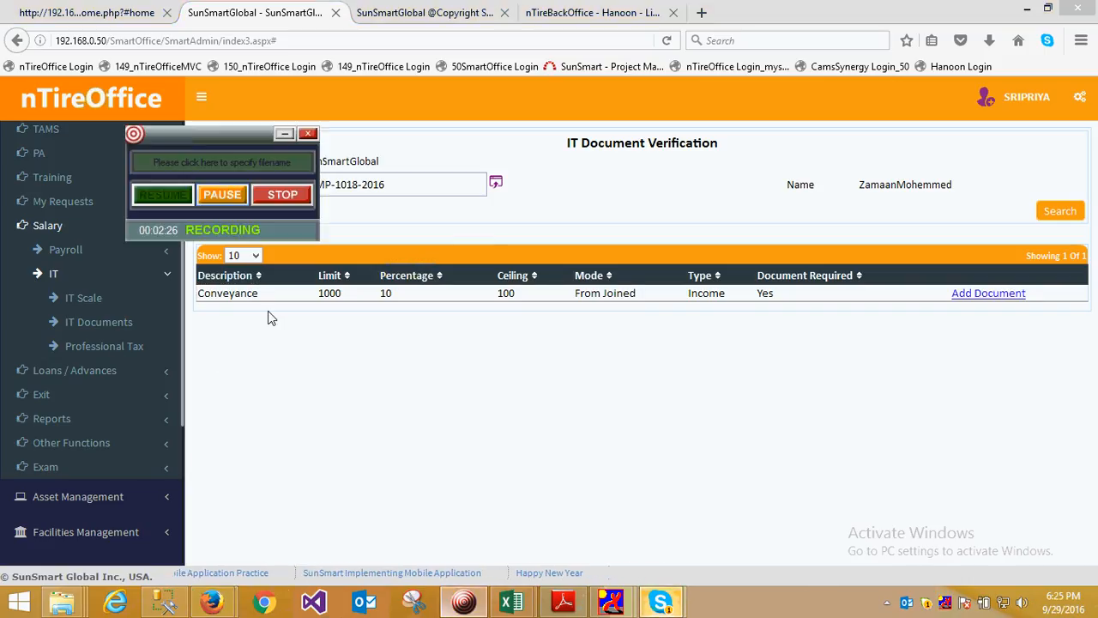
Retrieve the professional tax range for zone India and branch Bangalore
click(90, 343)
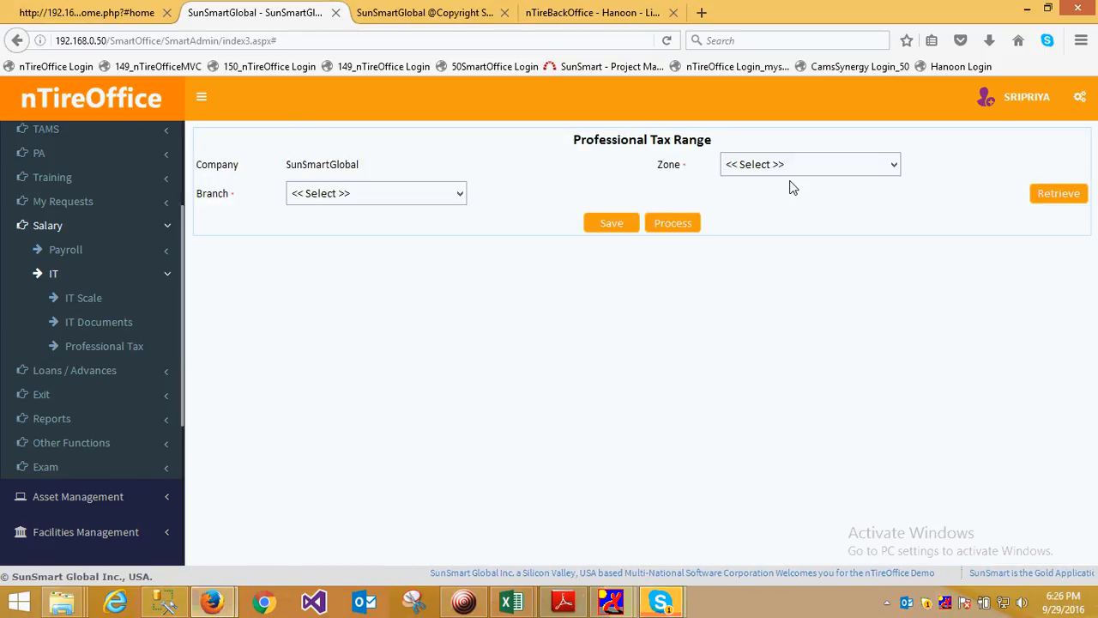
click(786, 171)
click(772, 198)
click(398, 195)
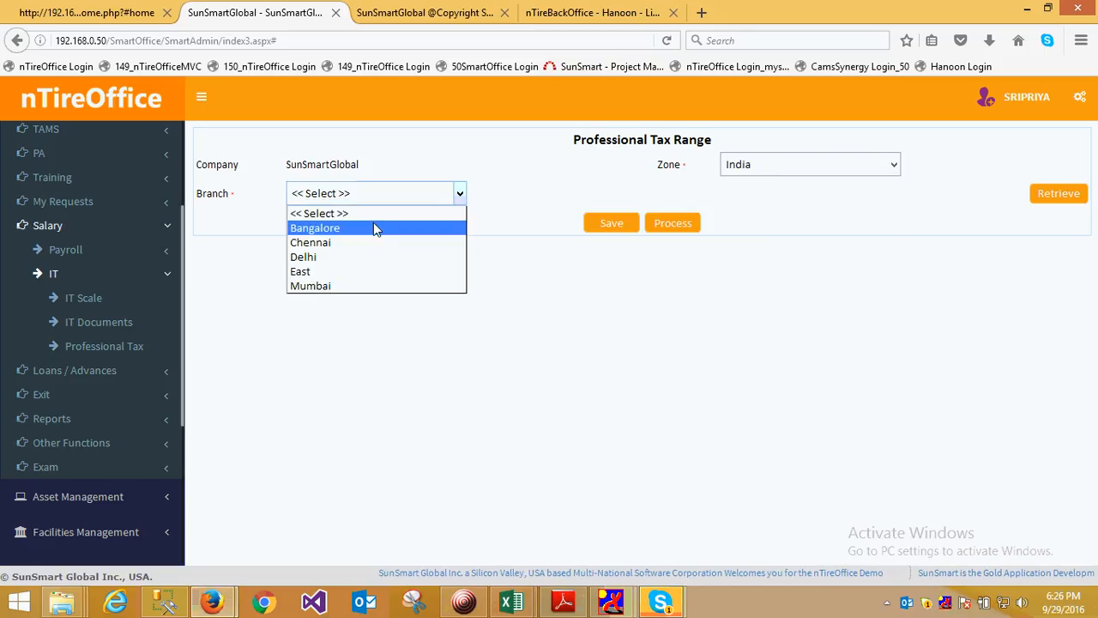
click(373, 226)
click(1059, 194)
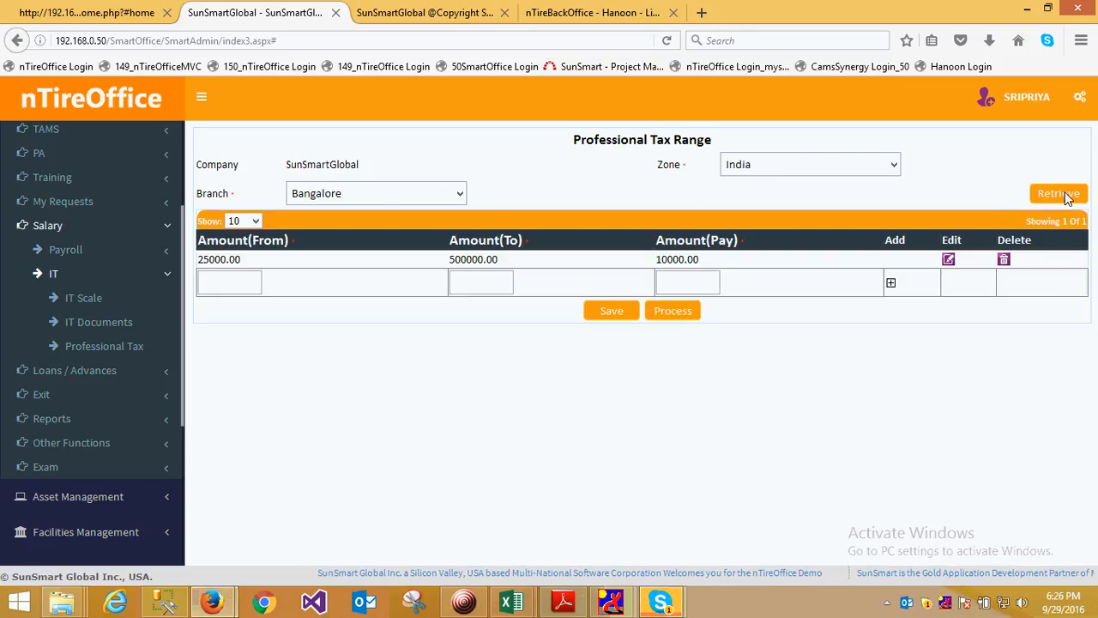
Examine the from, to and pay amounts of the Bangalore branch's professional tax range
drag(240, 261, 196, 264)
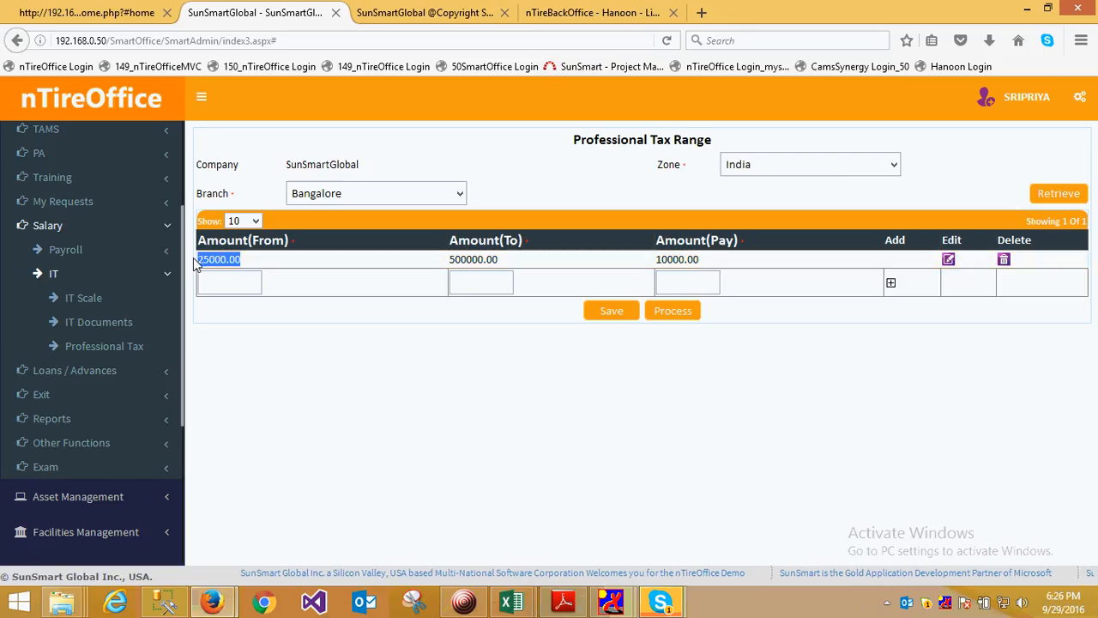
drag(506, 261, 449, 261)
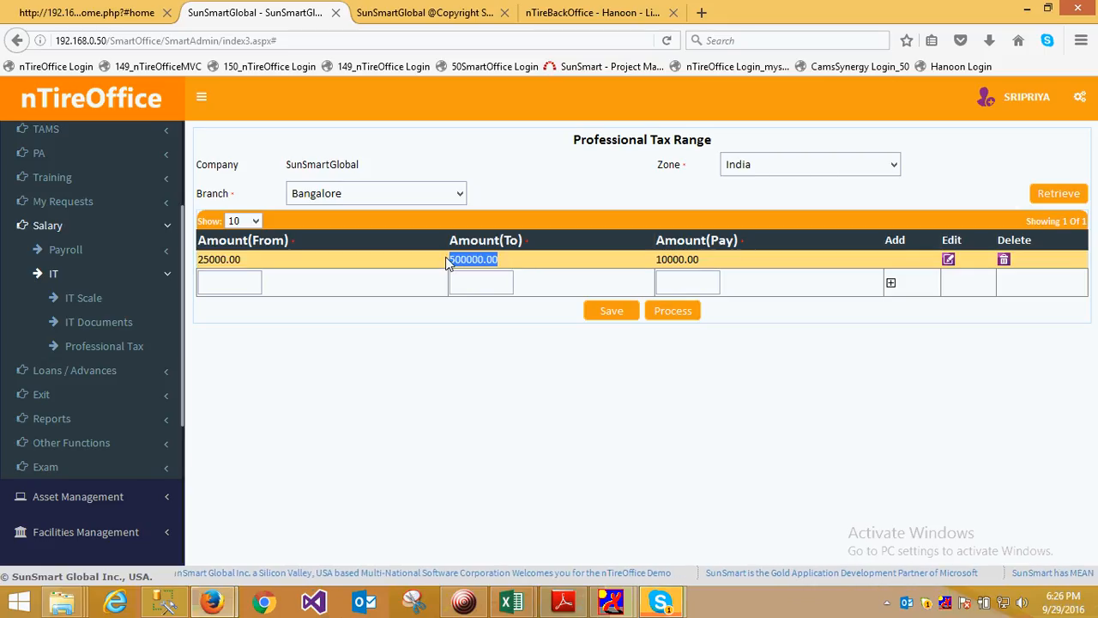
drag(657, 263, 704, 262)
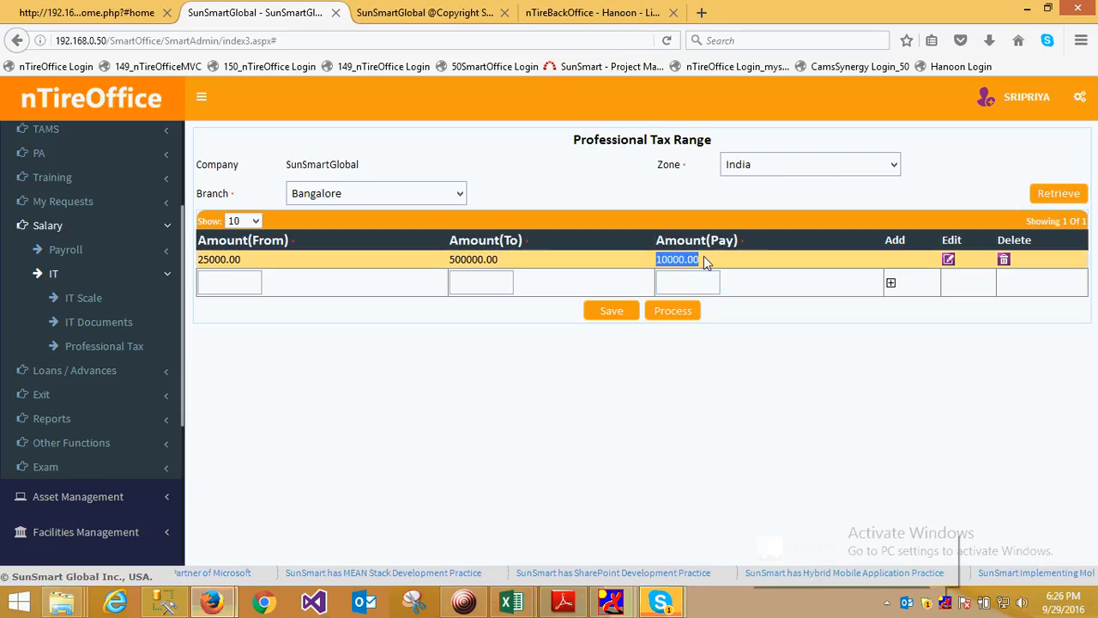
click(943, 543)
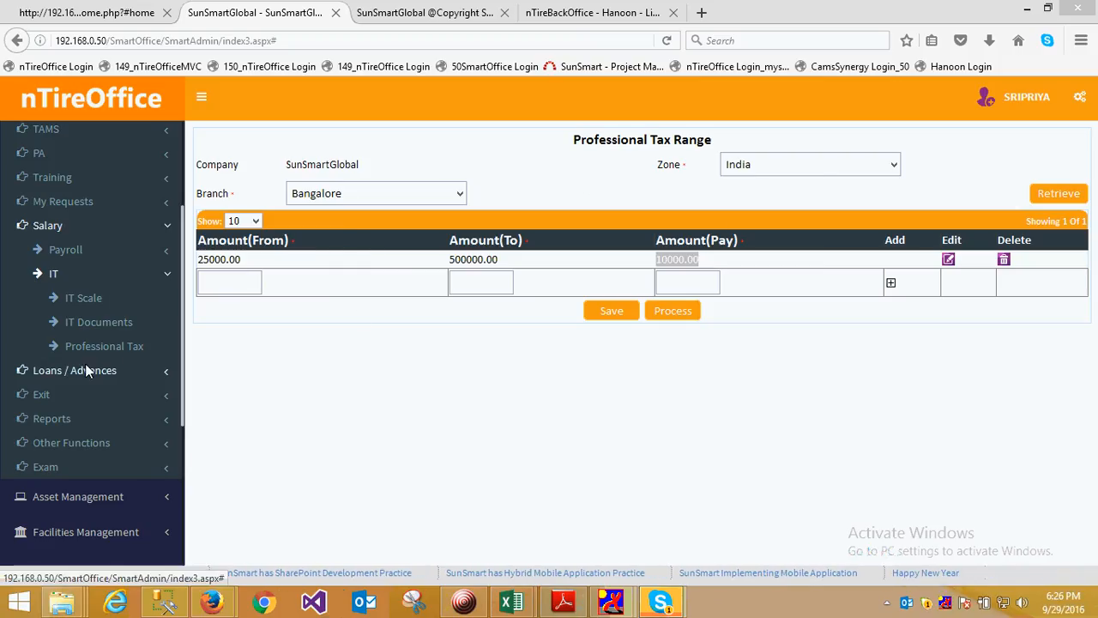
Open the employee list from the Profile function of Employee Management
click(55, 274)
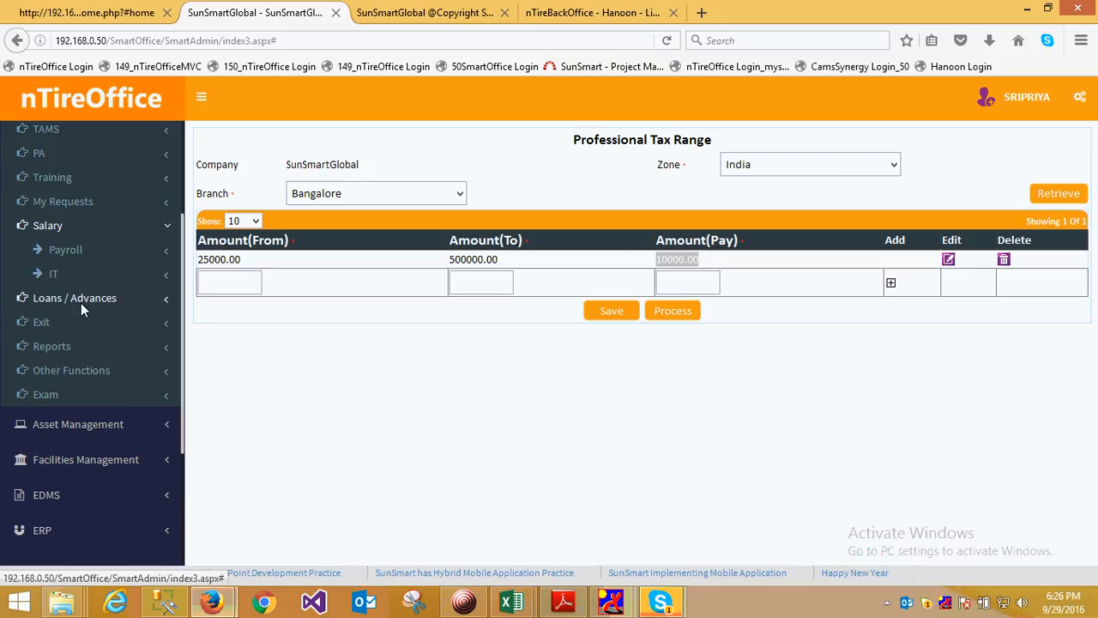
scroll(88, 247, up, 4)
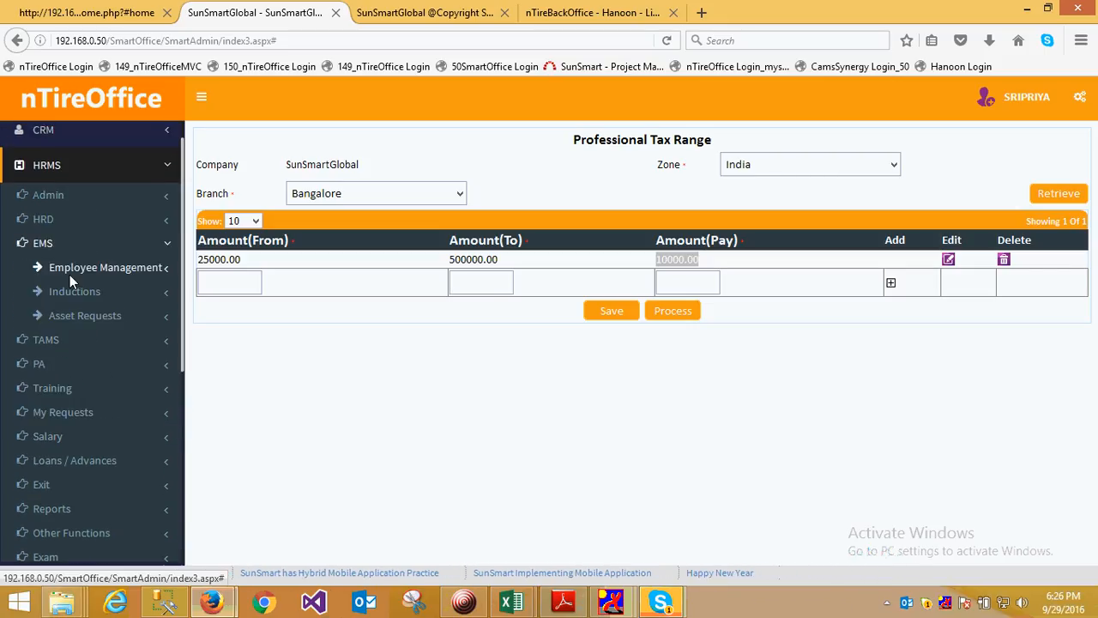
click(83, 266)
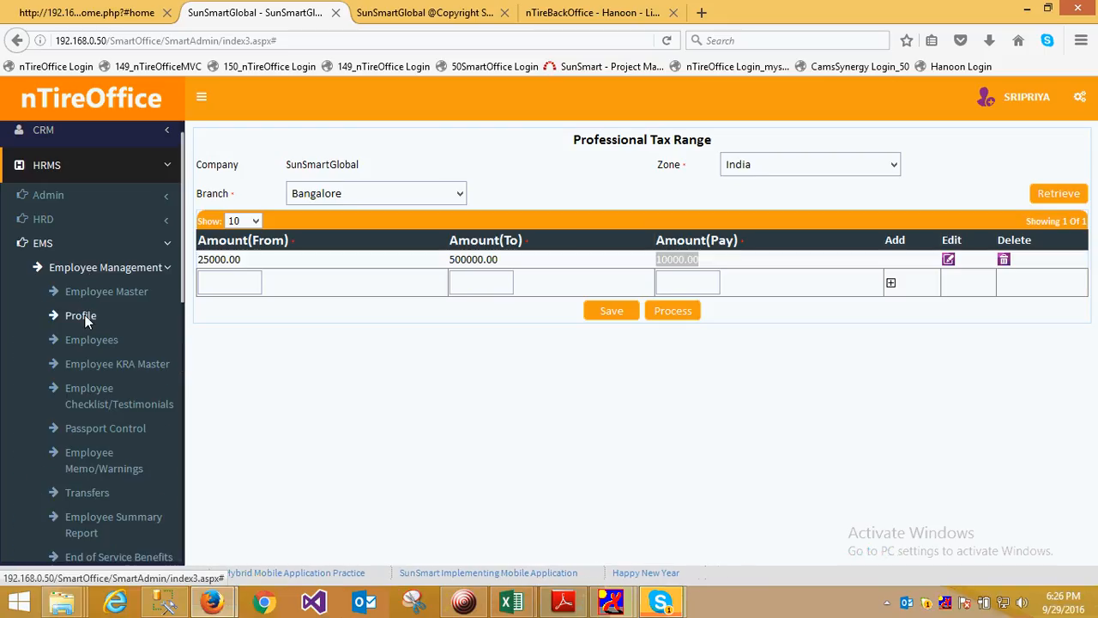
click(83, 313)
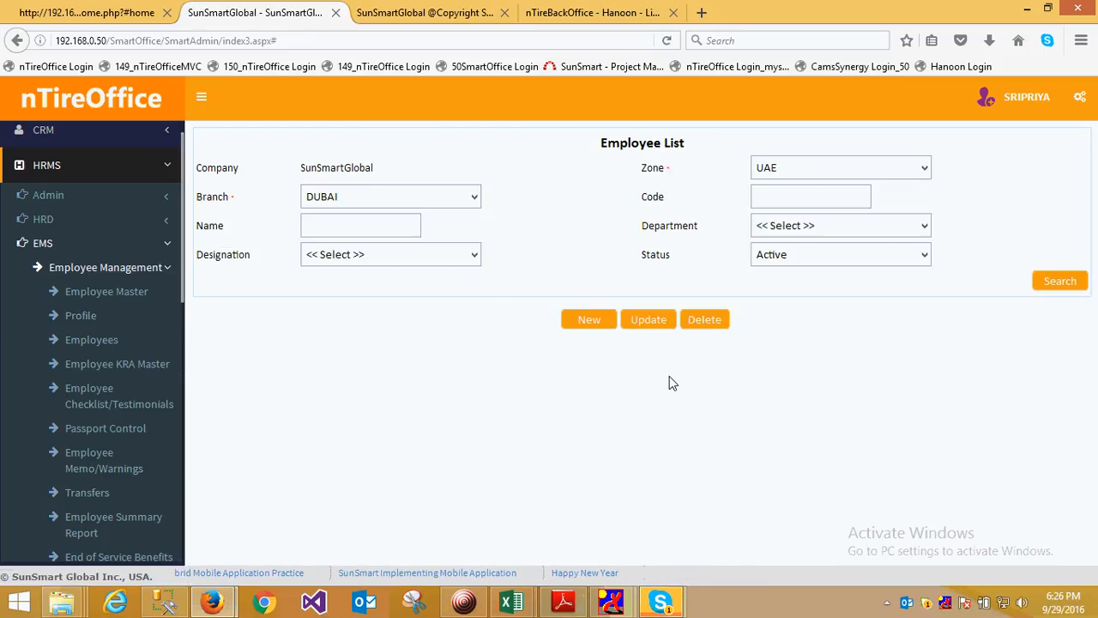
Search the employee list for active employees in zone India and branch Bangalore
click(868, 170)
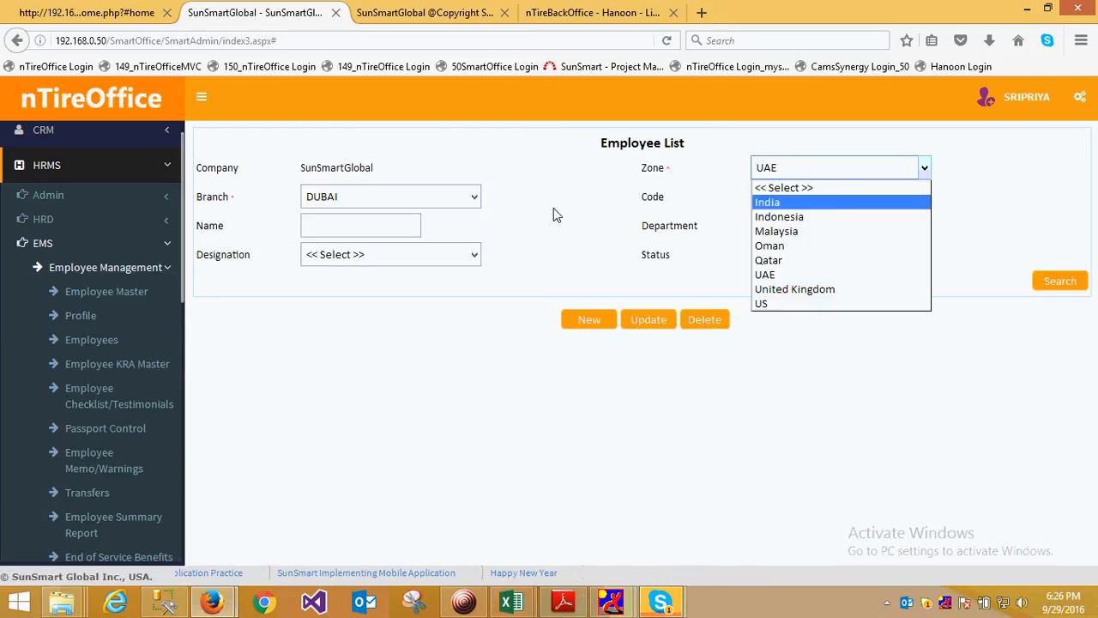
click(821, 206)
click(420, 199)
key(Return)
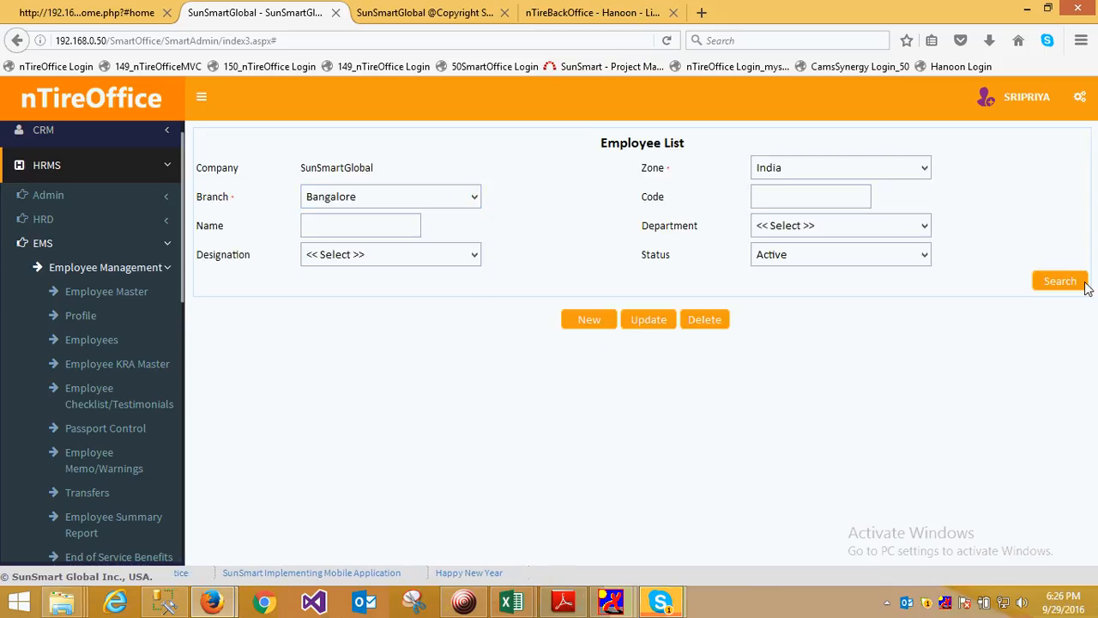
click(1058, 280)
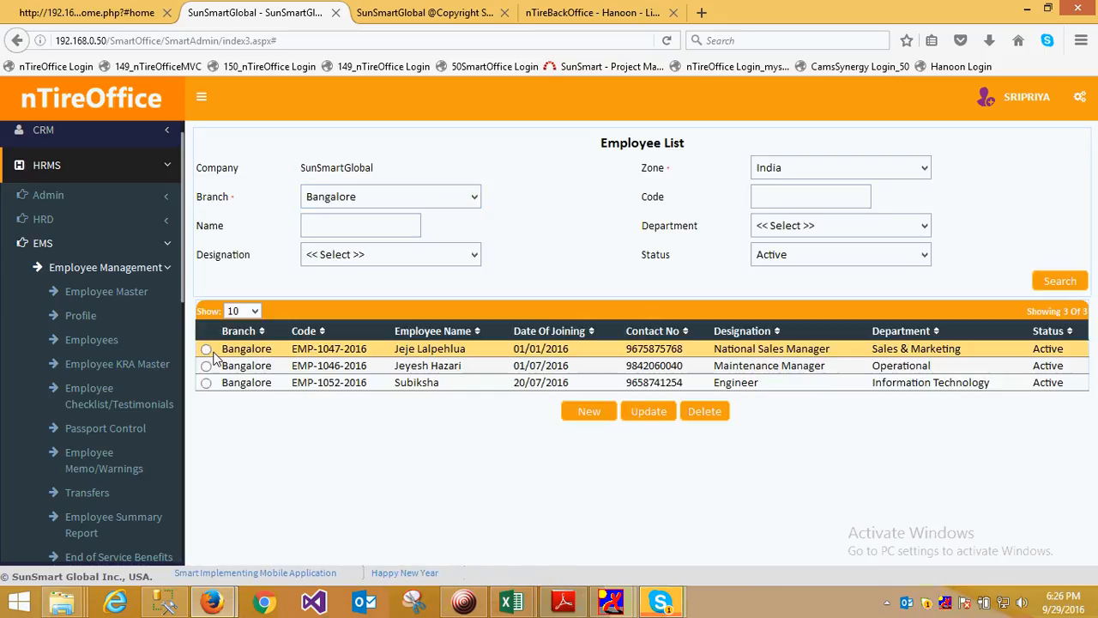
Open the National Sales Manager's employee record for updating and show its benefits details
click(241, 353)
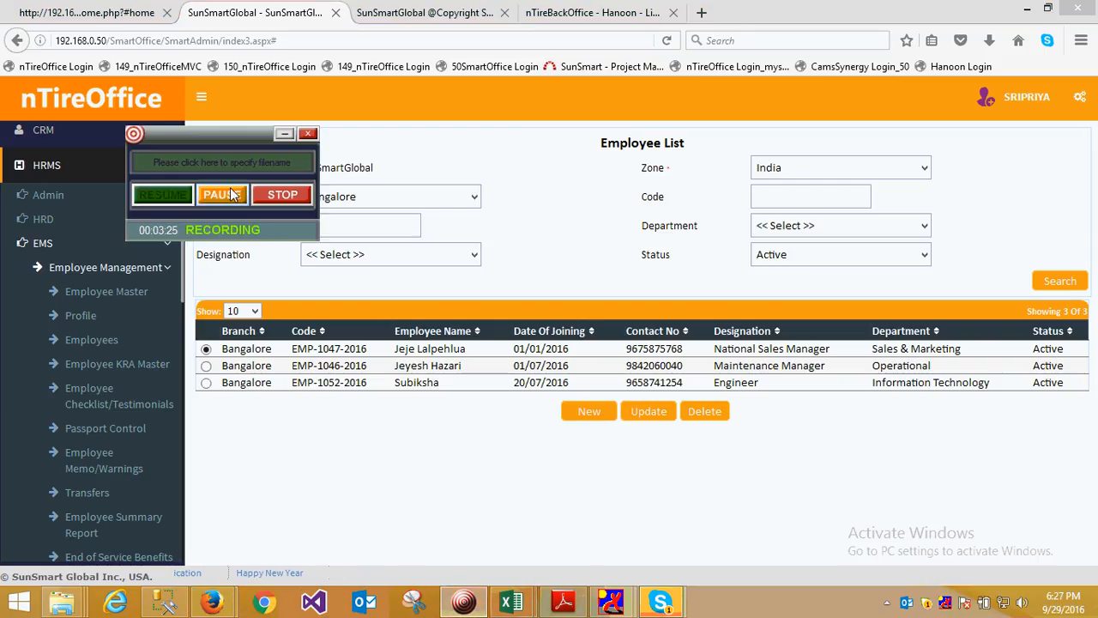
click(206, 349)
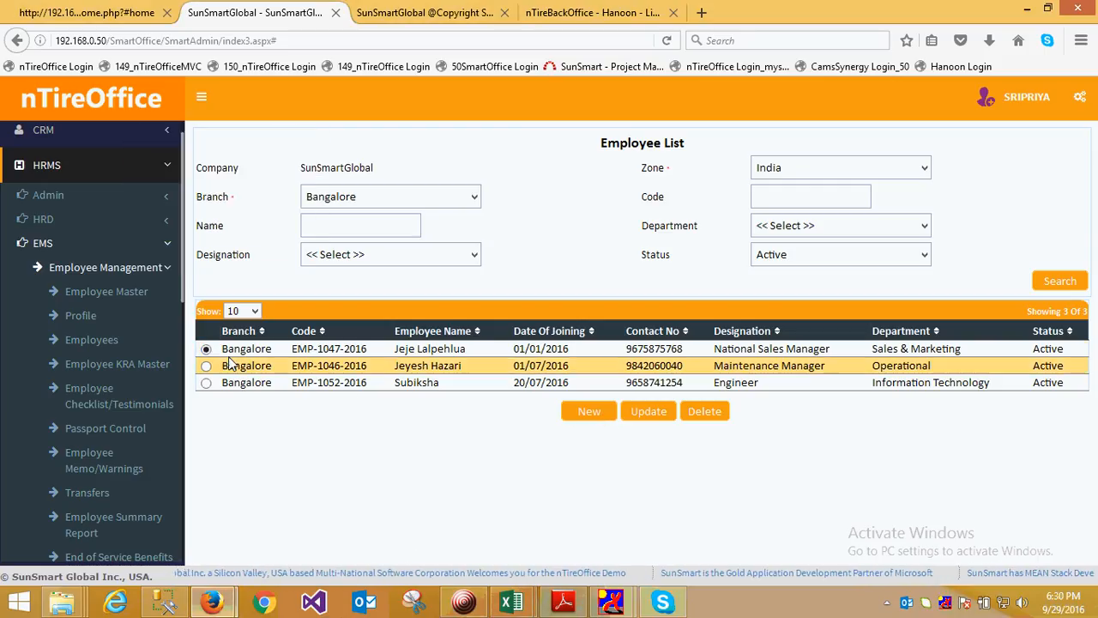
click(655, 410)
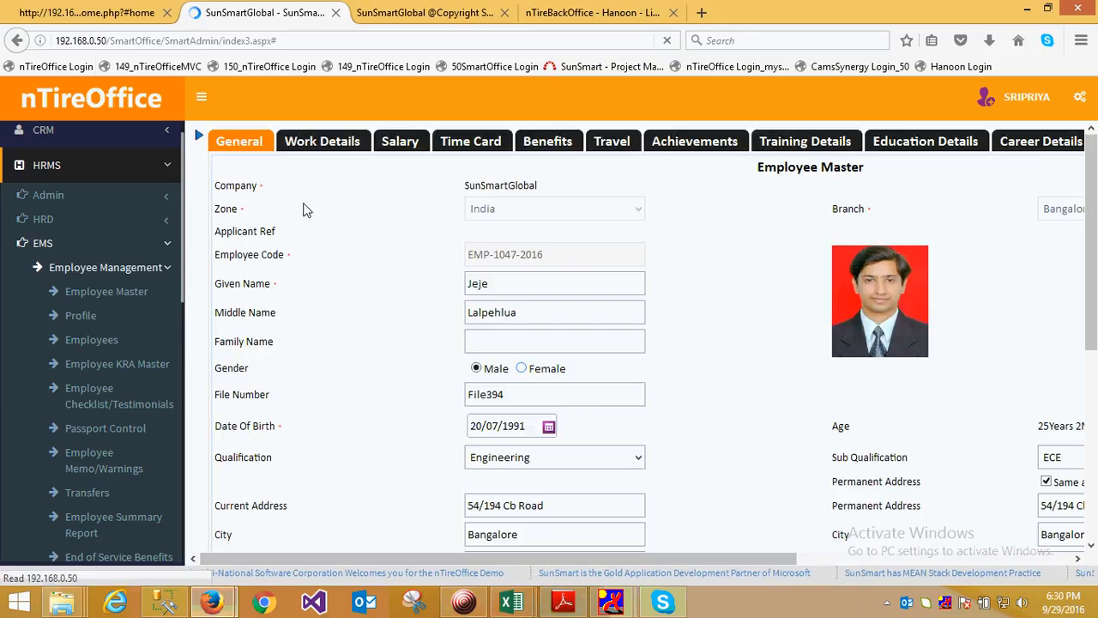
click(318, 139)
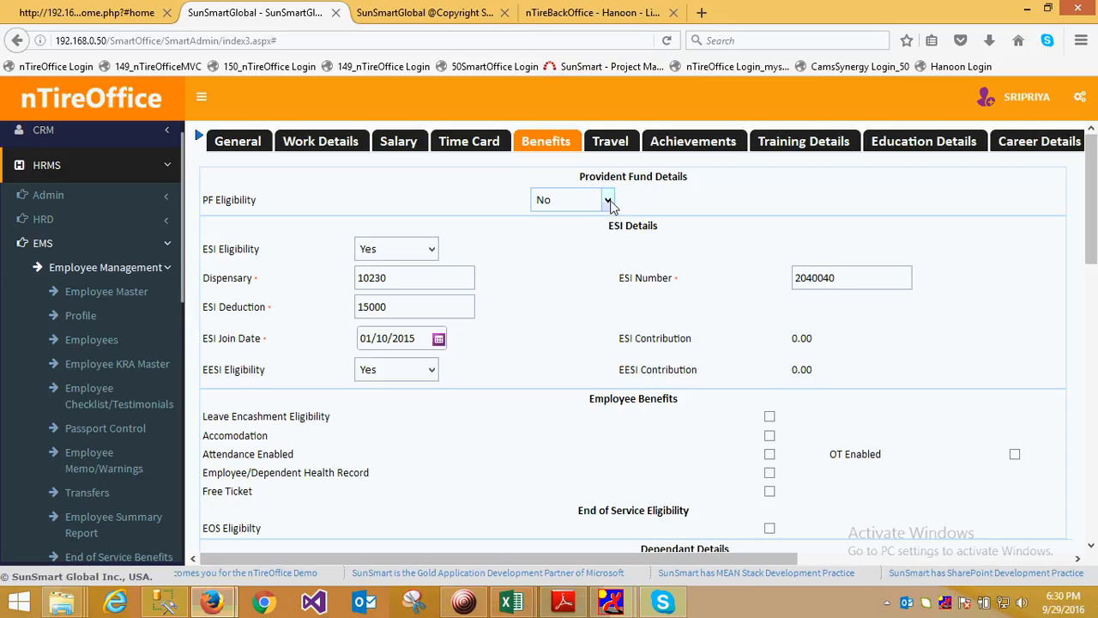
Review the PF eligibility options and the employee's ESI number, dispensary and deduction
click(608, 201)
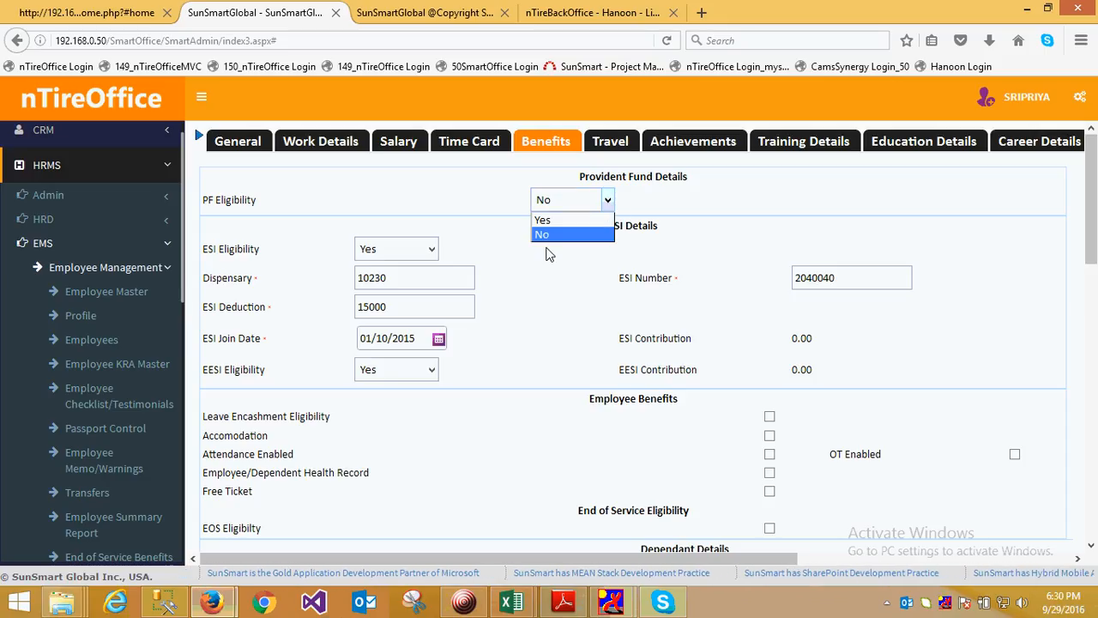
click(541, 307)
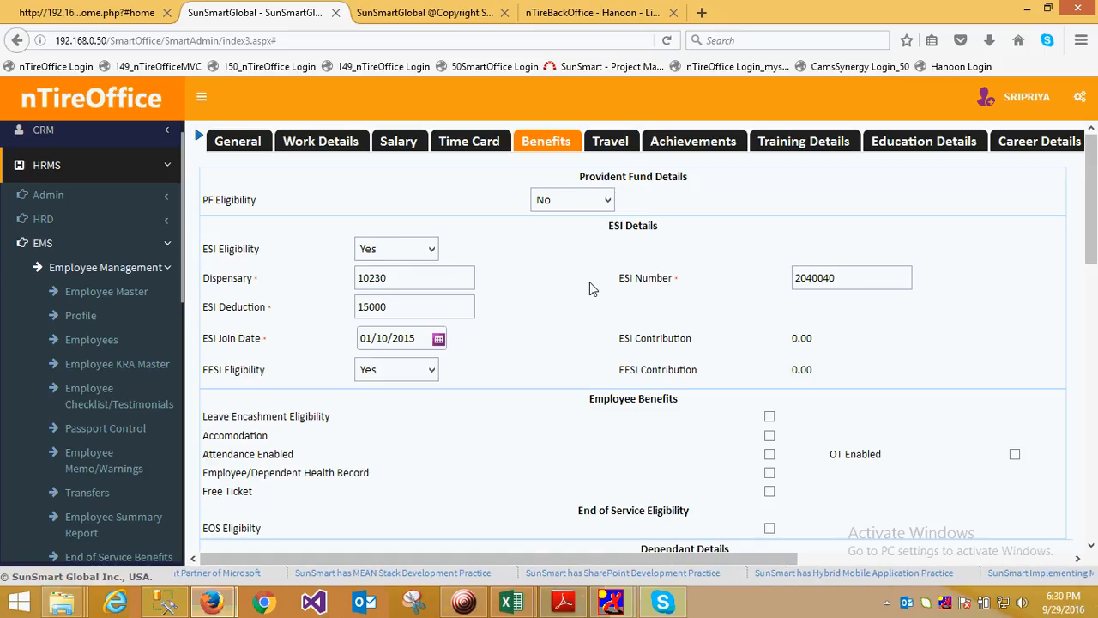
drag(896, 285, 800, 280)
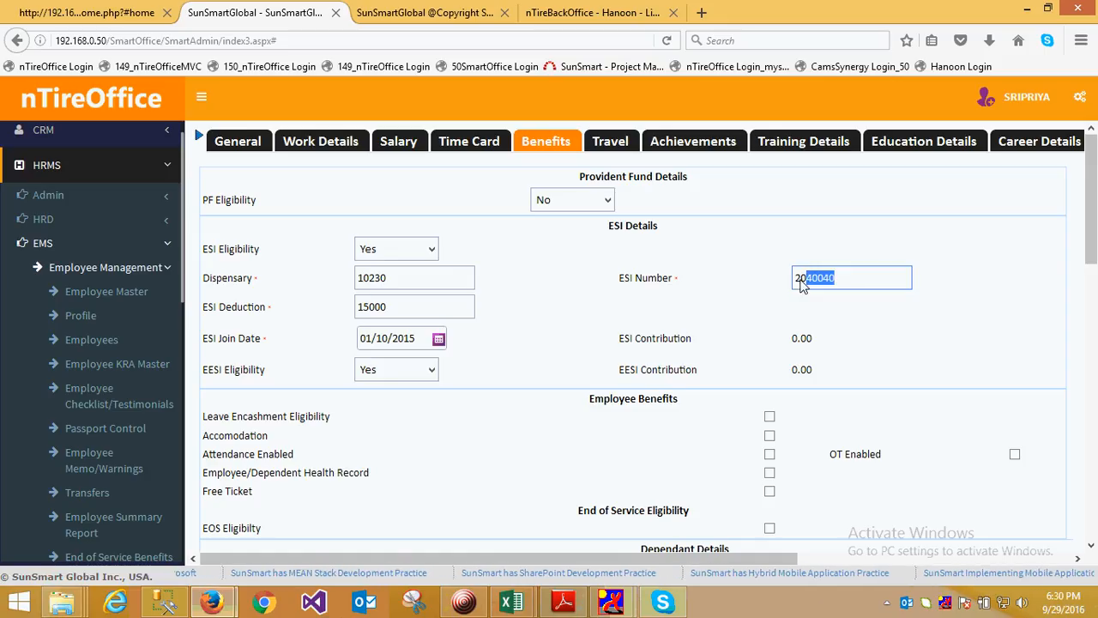
click(403, 279)
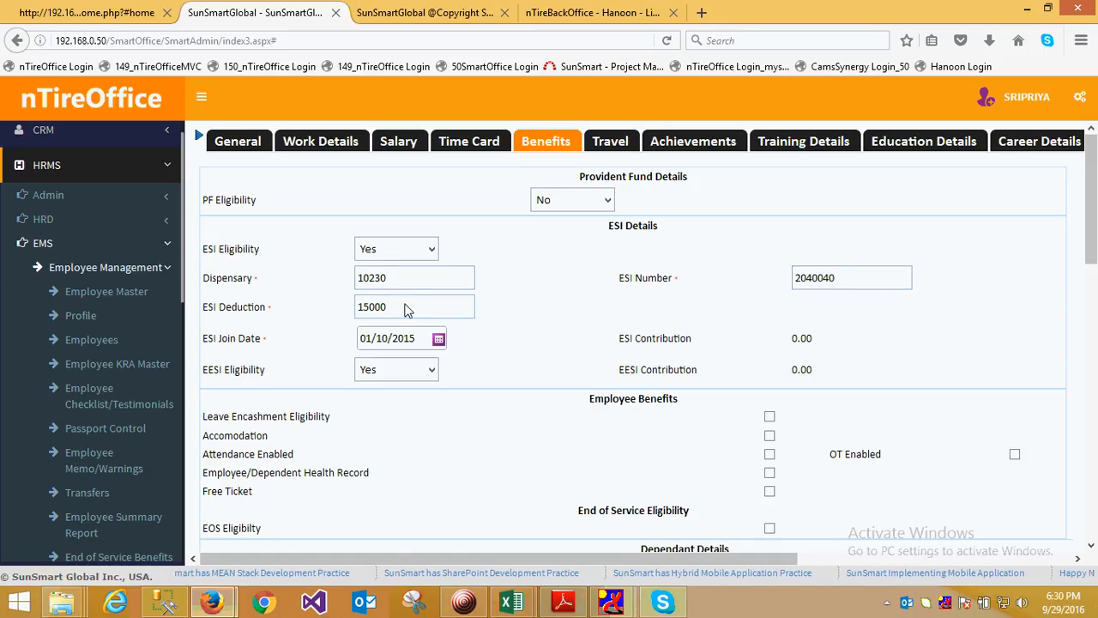
drag(405, 310, 357, 307)
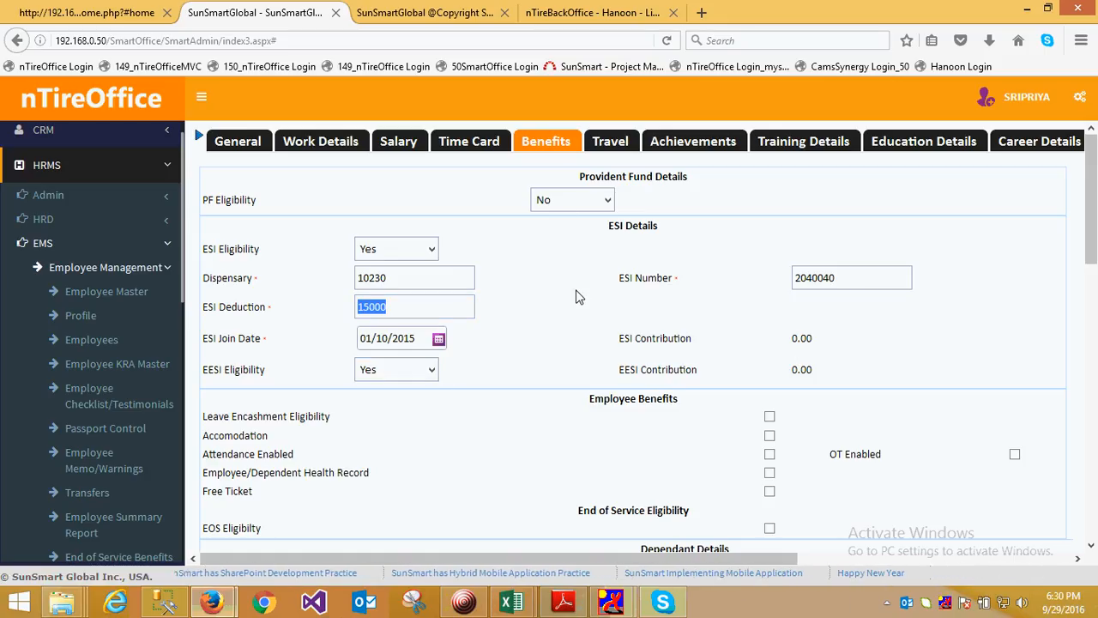
Set the employee's PF eligibility to Yes and review the provident fund fields, including EPF eligibility
click(605, 200)
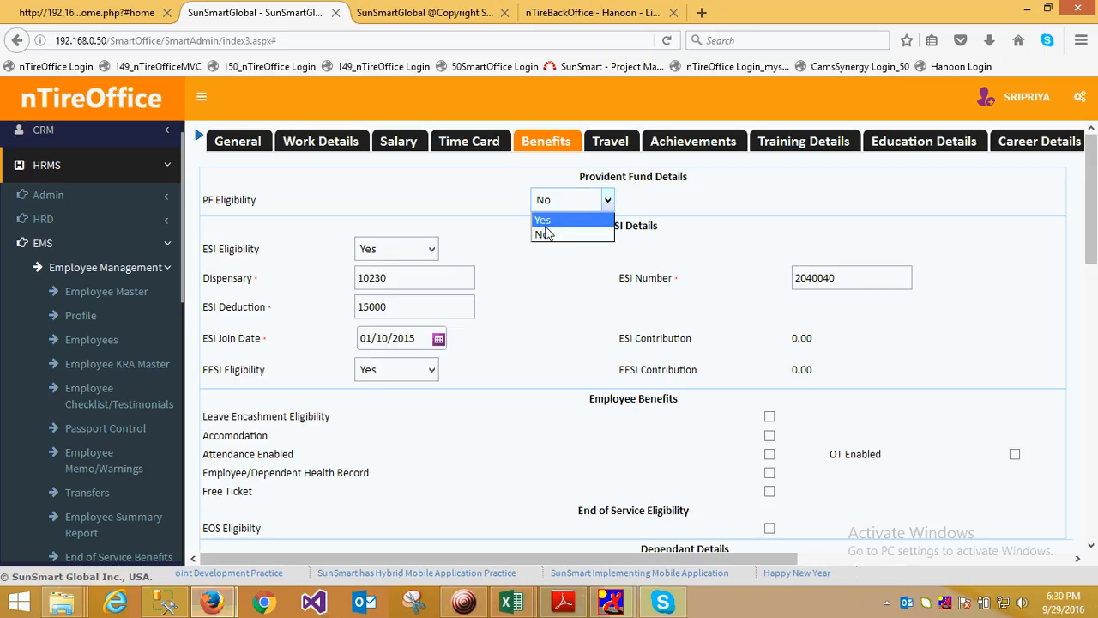
click(543, 220)
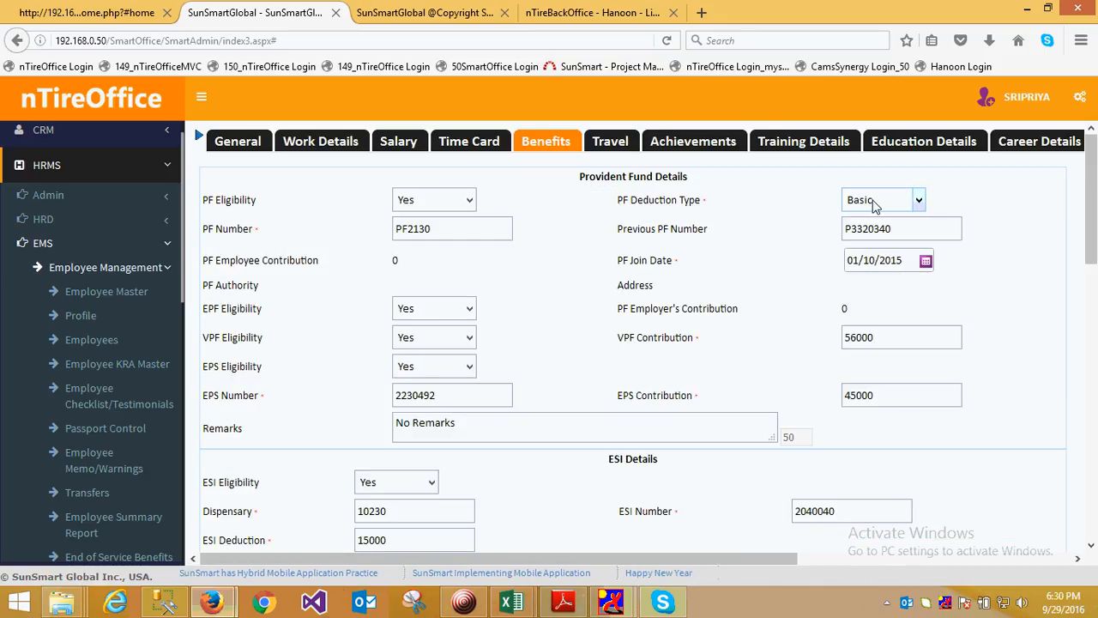
click(900, 236)
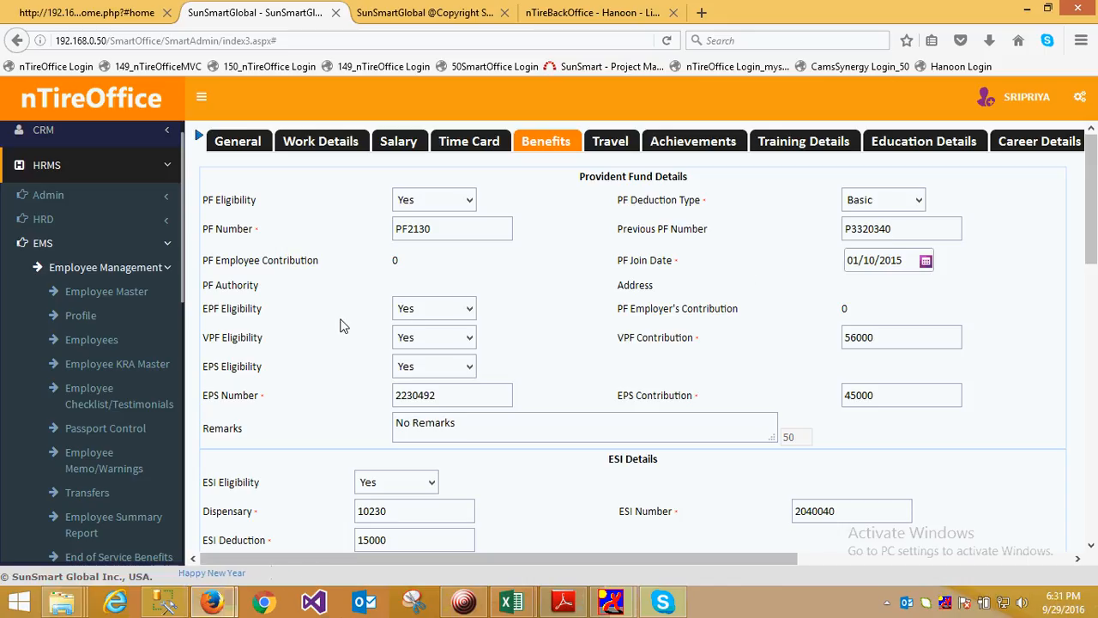
drag(214, 311, 263, 314)
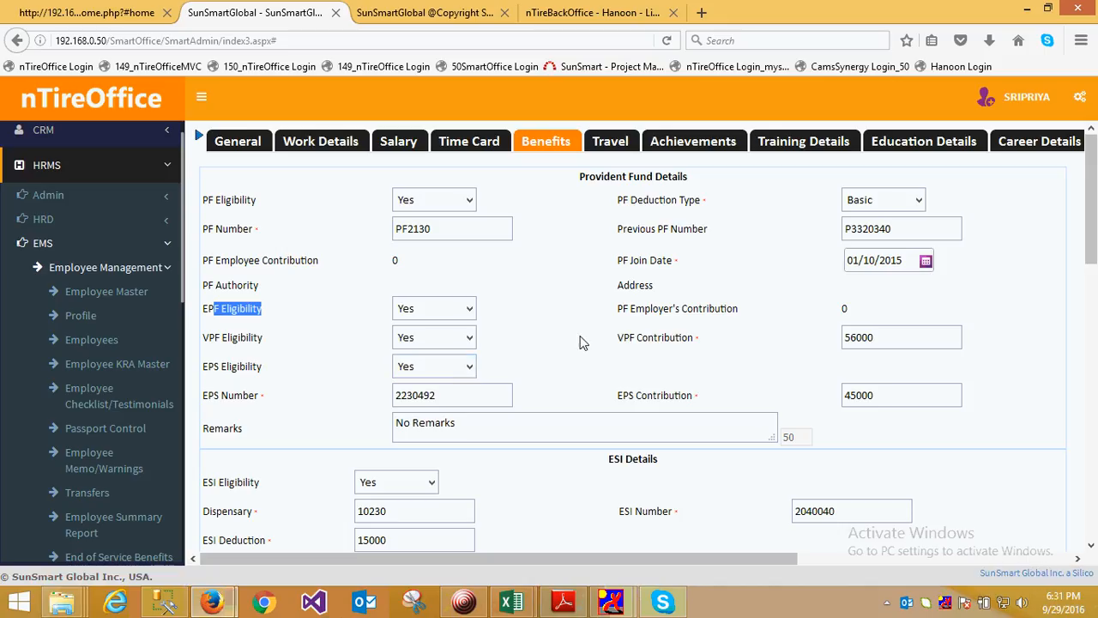
Examine the employee's provident fund, ESI and employee benefits sections, including the EPF, VPF and EPS settings
scroll(579, 345, down, 2)
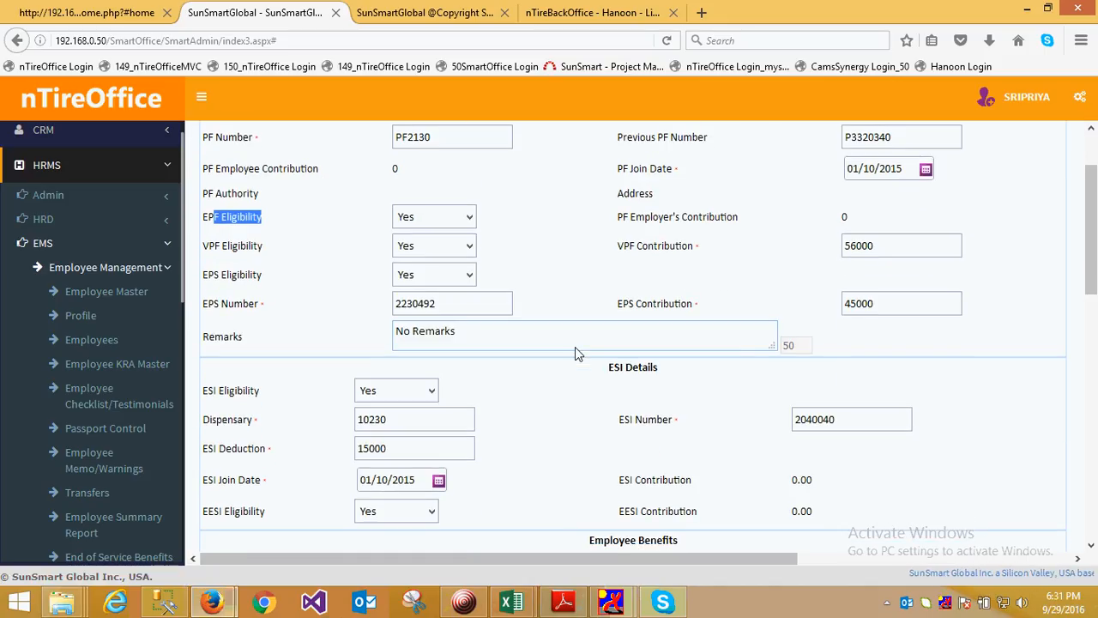
scroll(574, 347, up, 2)
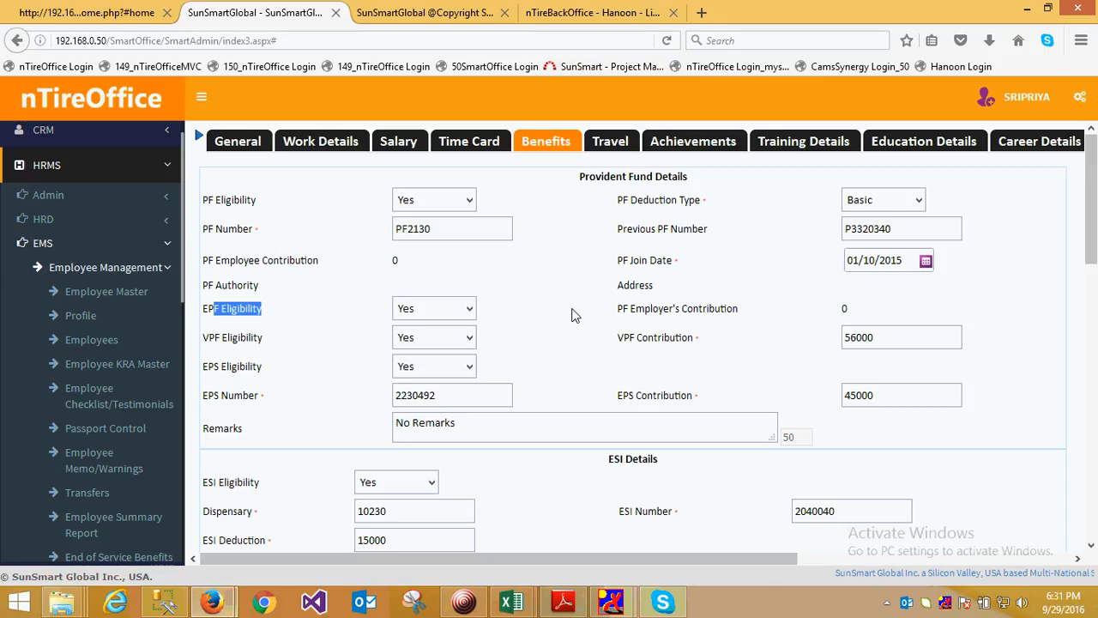
scroll(575, 315, down, 2)
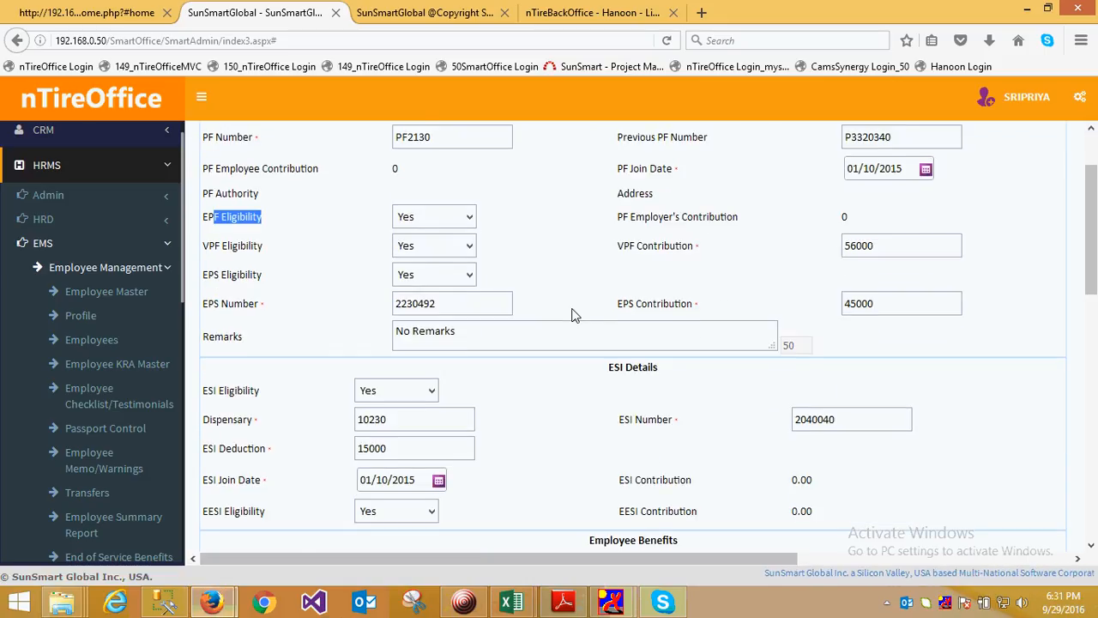
scroll(575, 315, down, 2)
scroll(542, 370, down, 1)
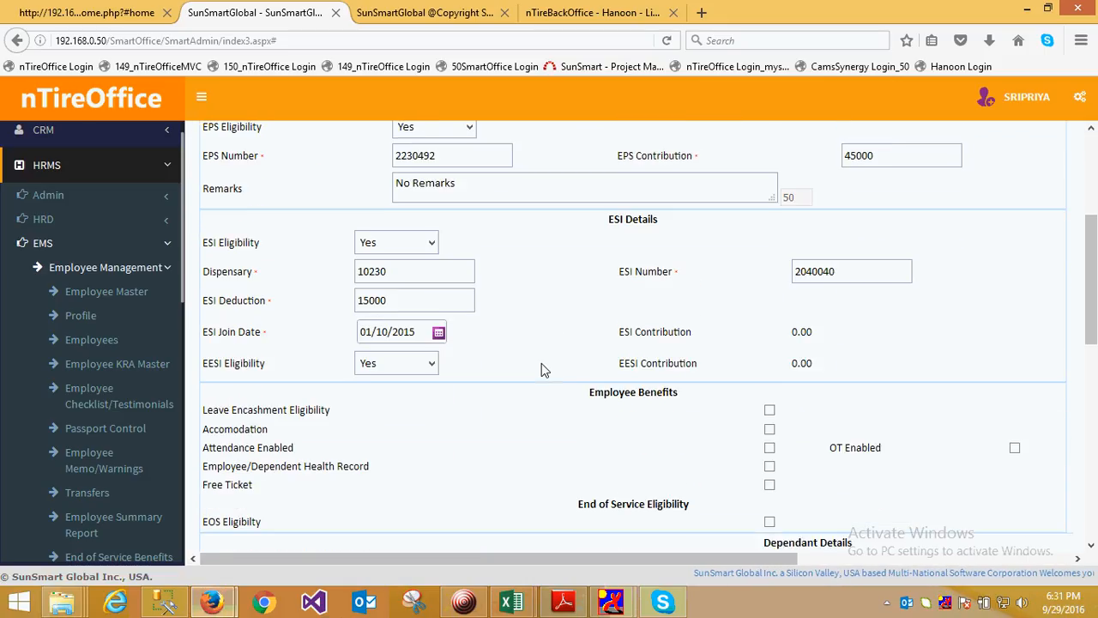
scroll(542, 370, down, 1)
scroll(533, 389, up, 2)
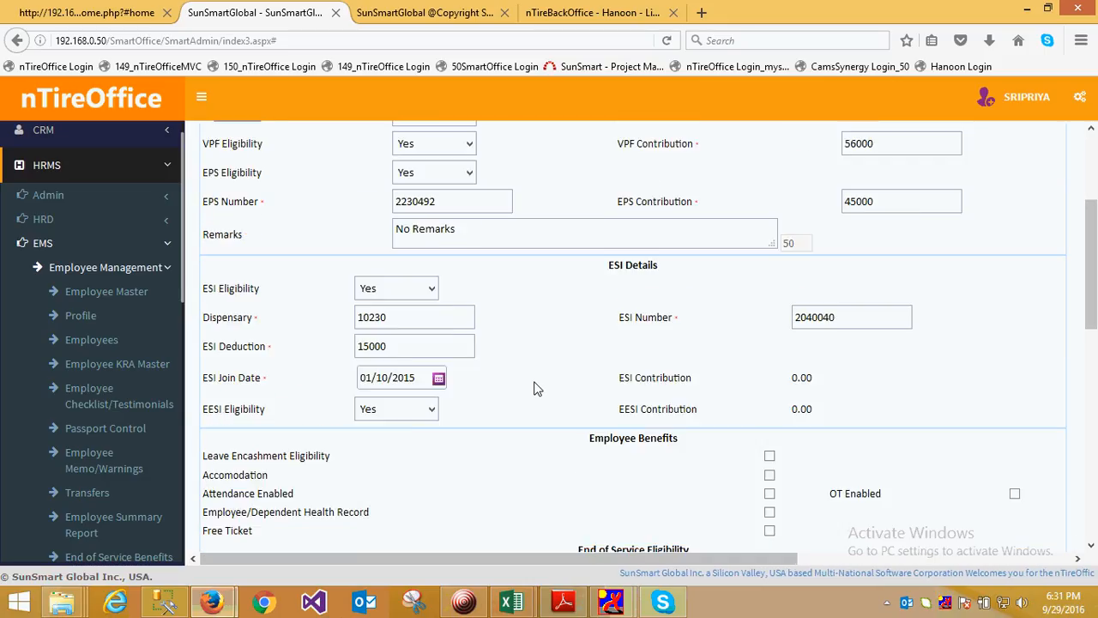
scroll(533, 389, up, 4)
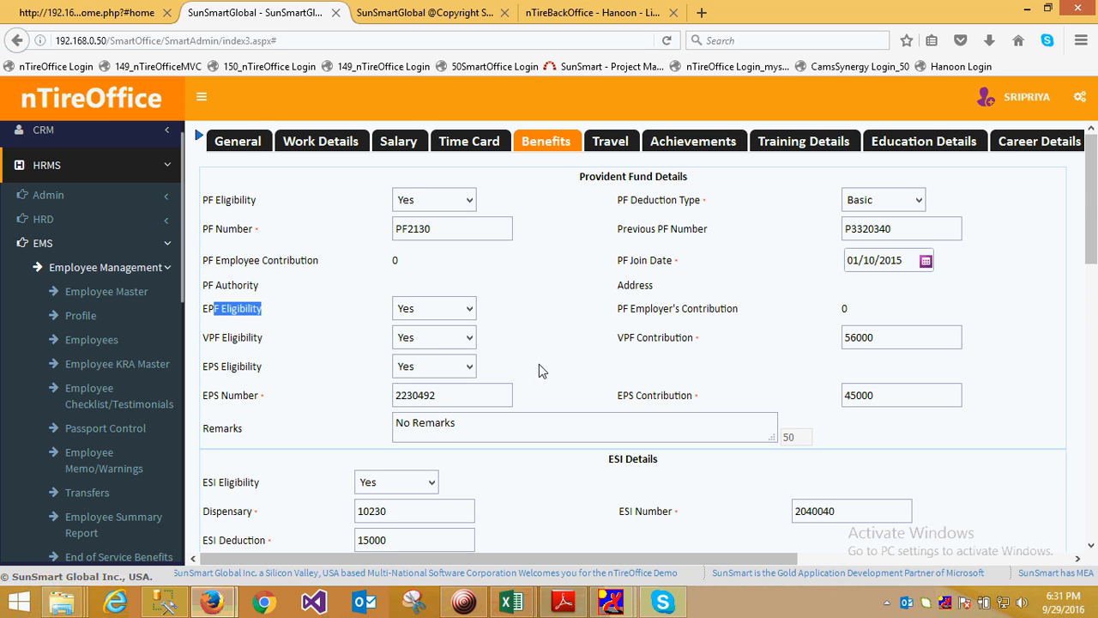
scroll(539, 364, down, 5)
scroll(548, 365, down, 3)
scroll(548, 365, up, 8)
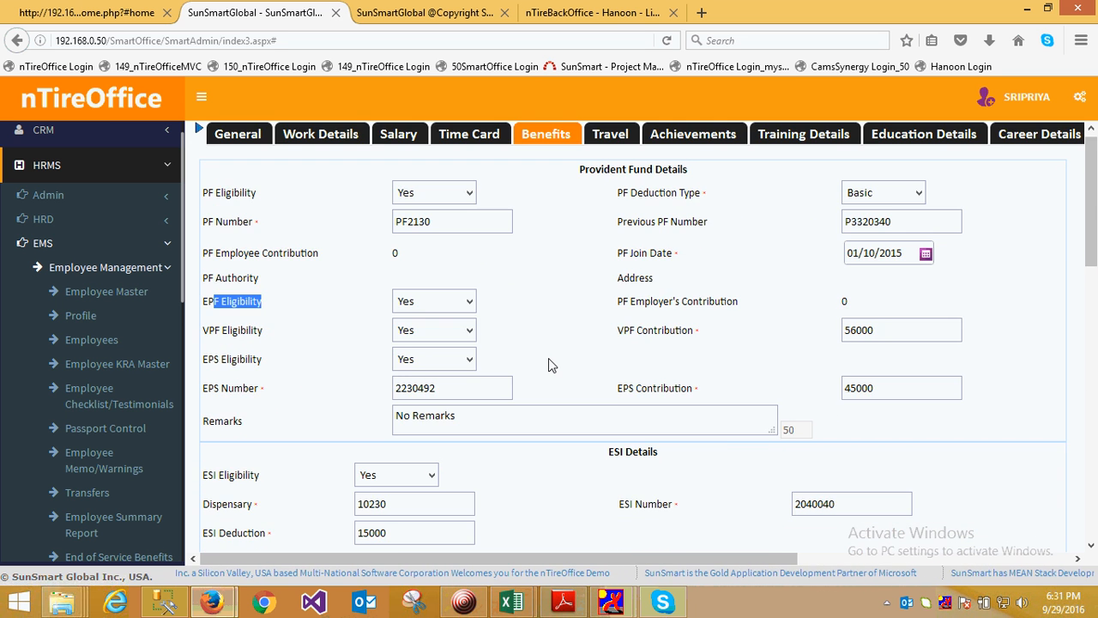
drag(215, 308, 300, 321)
click(137, 266)
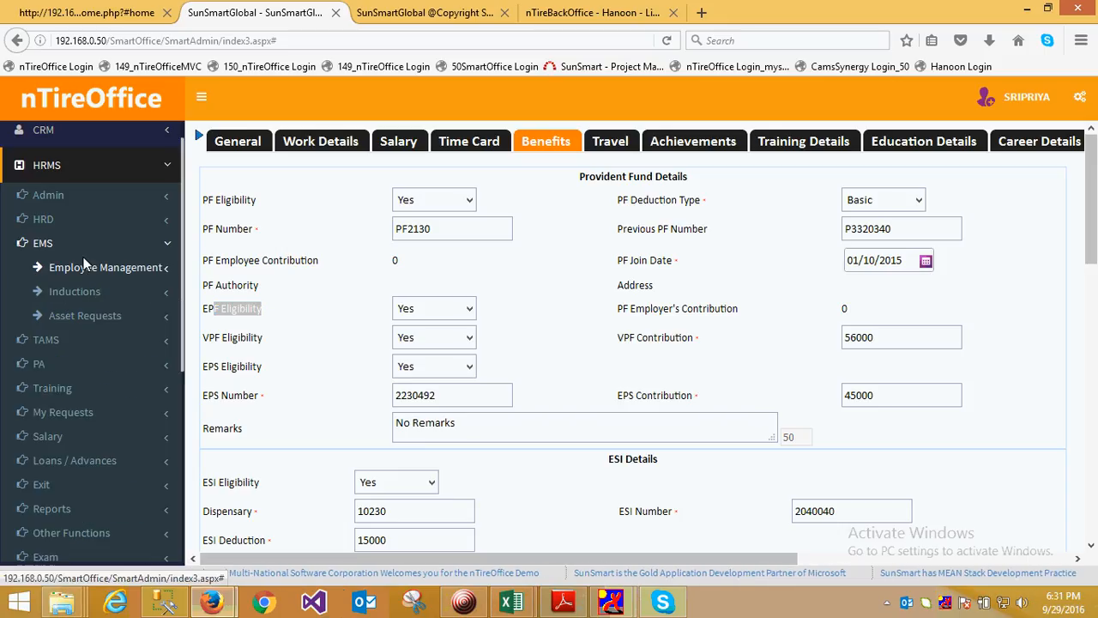
click(46, 244)
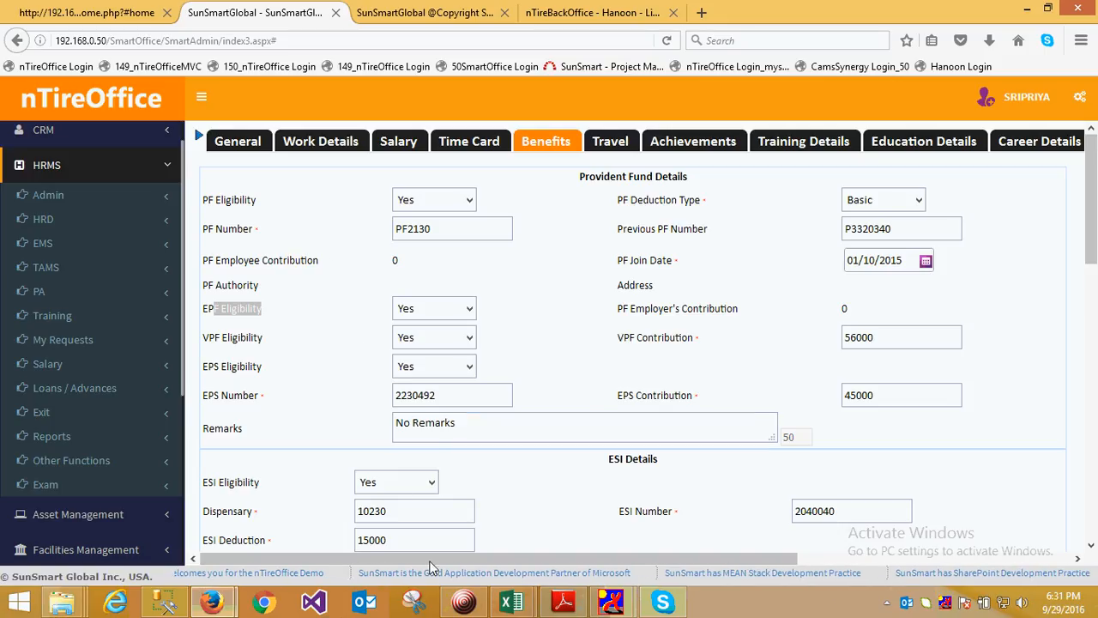
click(463, 604)
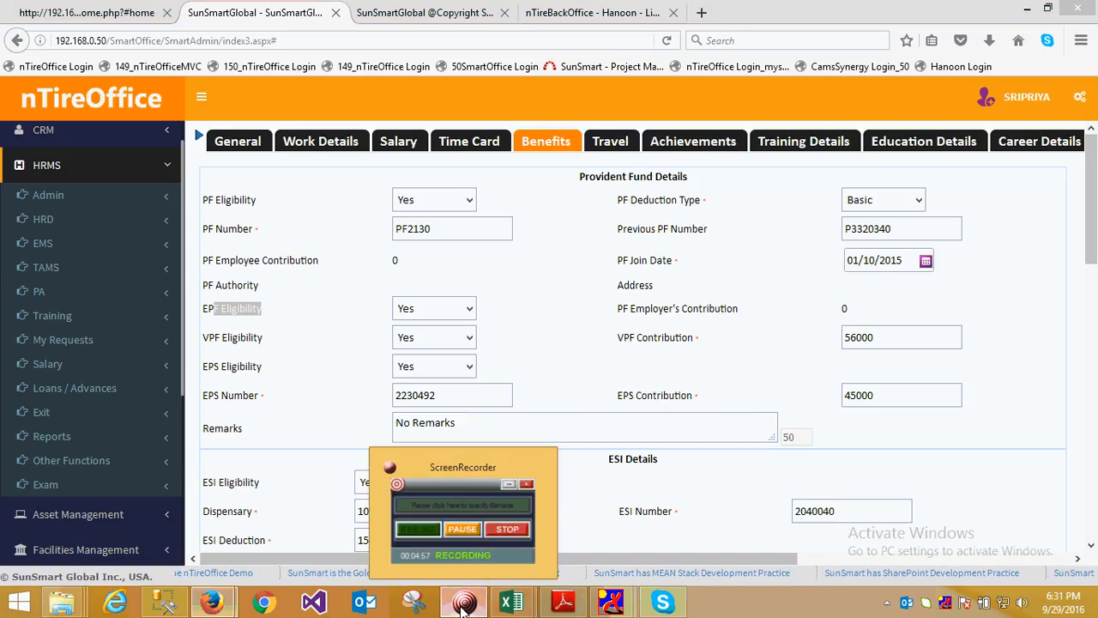